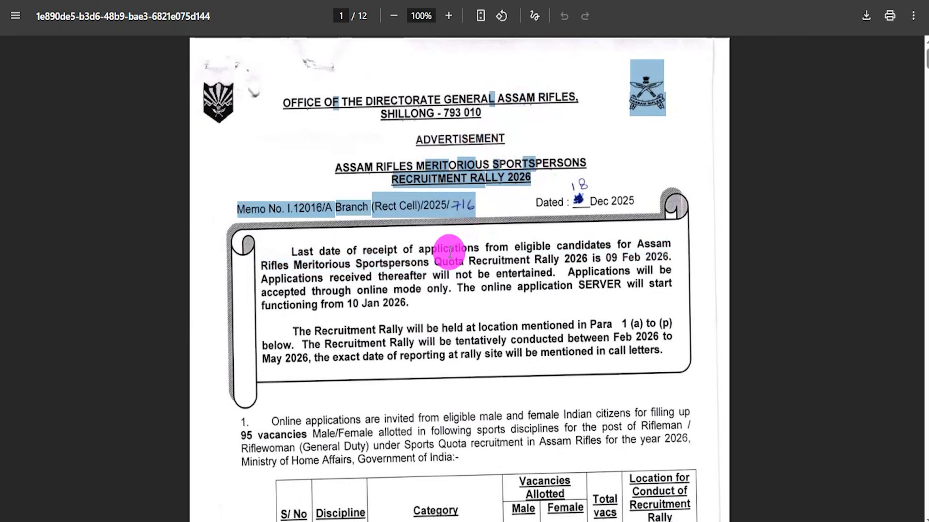
# Look through the discipline-wise vacancy tables in the Assam Rifles sportspersons recruitment advertisement PDF
pyautogui.scroll(-3, 407, 327)
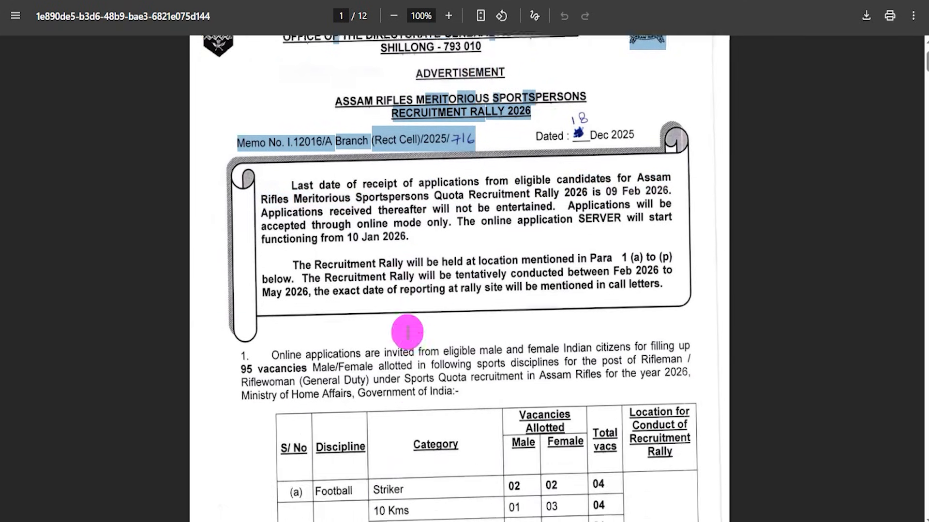
pyautogui.click(423, 308)
pyautogui.scroll(-4, 425, 300)
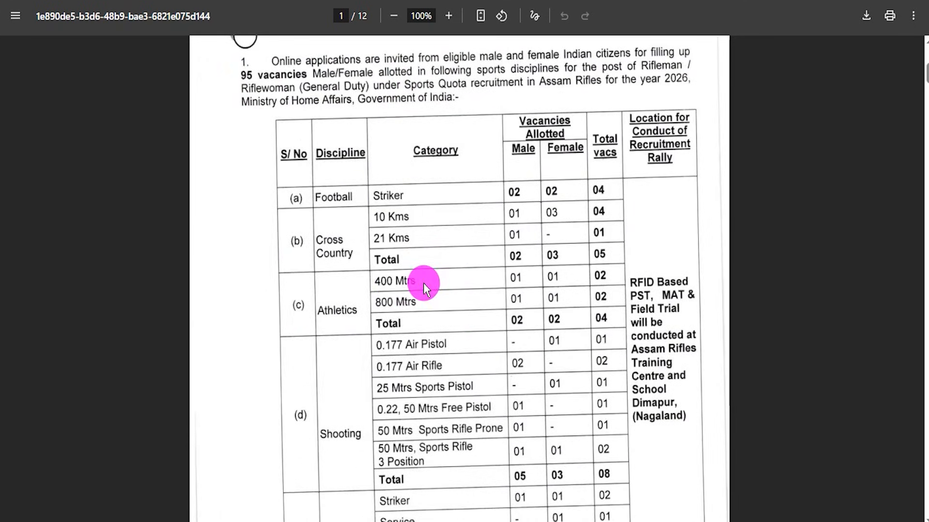
pyautogui.scroll(-12, 438, 279)
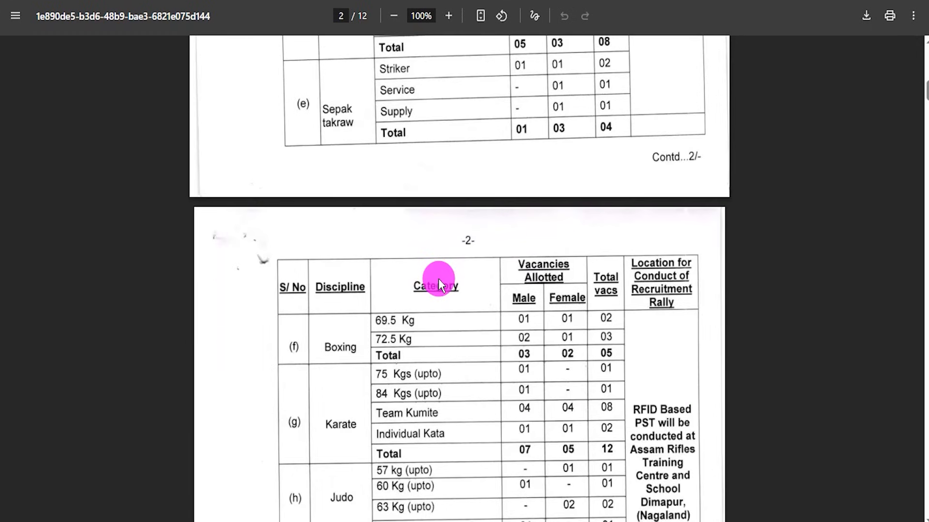
pyautogui.scroll(-10, 438, 278)
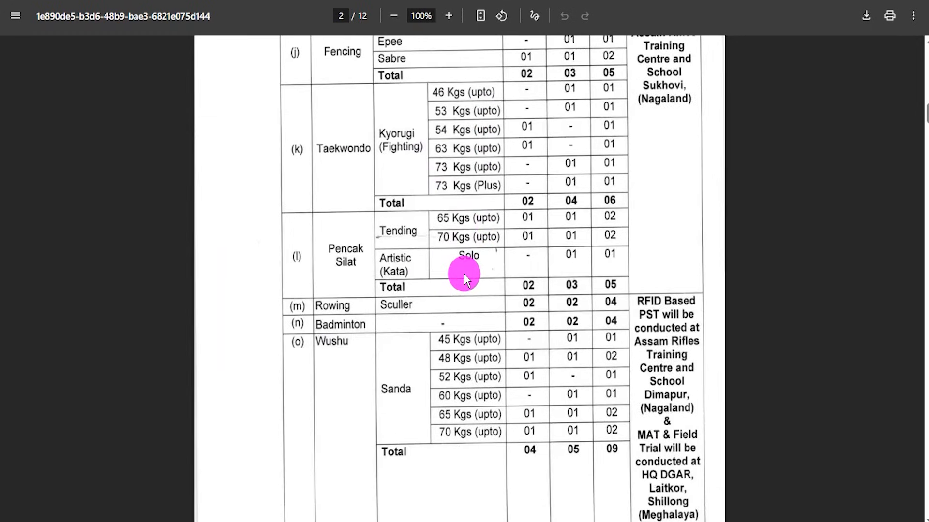
pyautogui.press('Home')
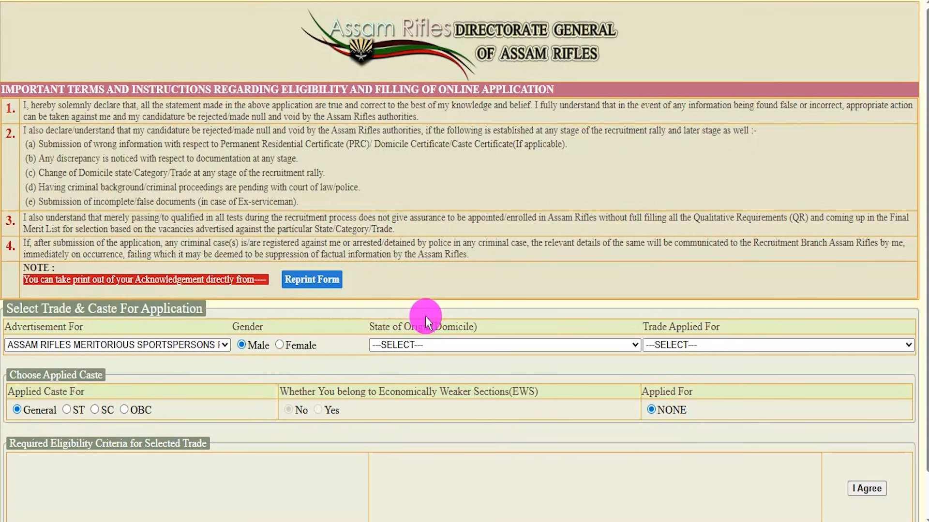
pyautogui.scroll(-1, 430, 317)
pyautogui.scroll(1, 430, 317)
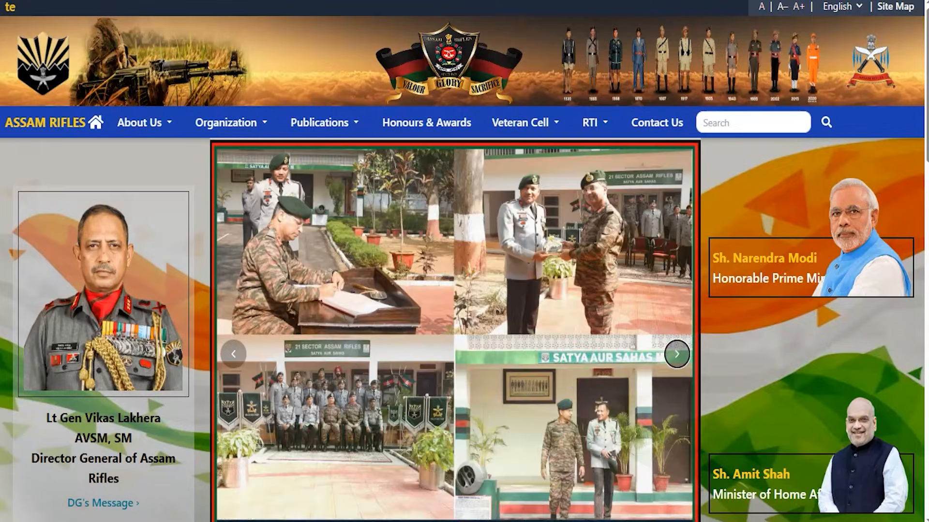
# Browse through the photo slides of the carousel on the Assam Rifles homepage
pyautogui.click(678, 361)
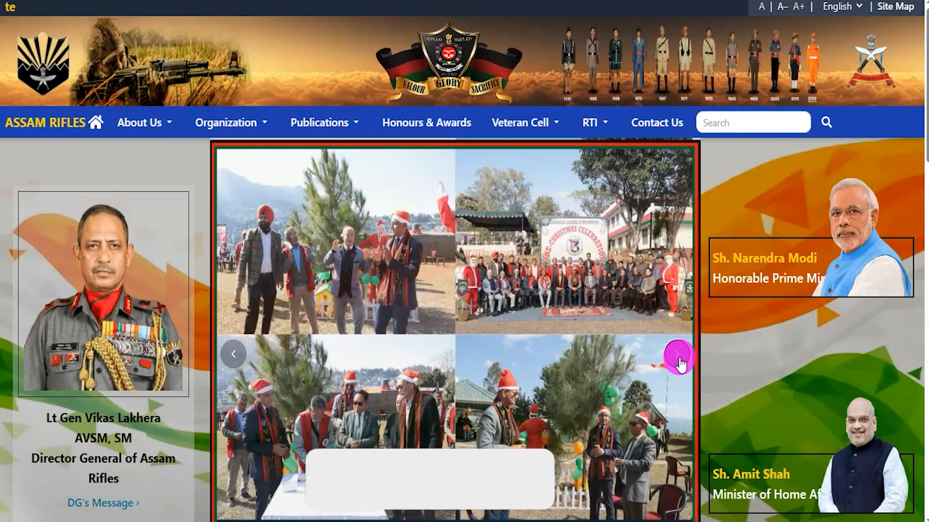
pyautogui.click(678, 361)
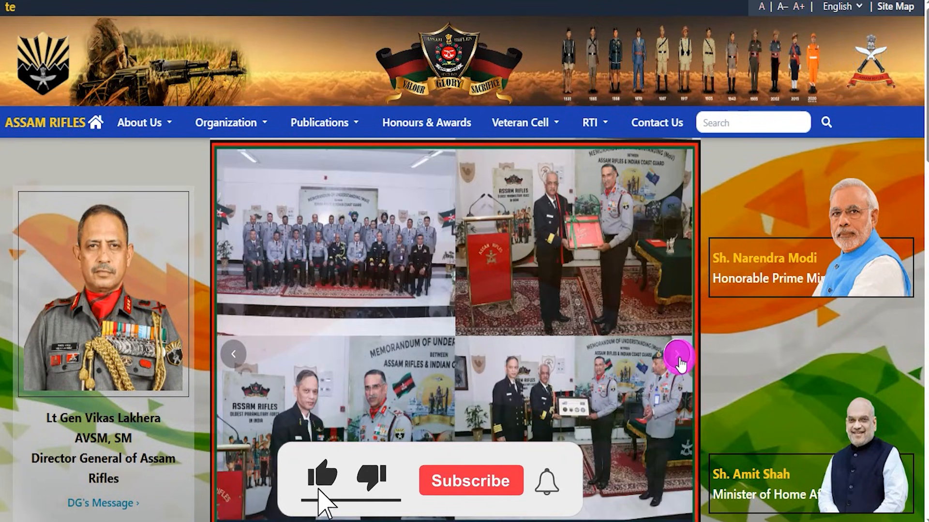
pyautogui.click(678, 362)
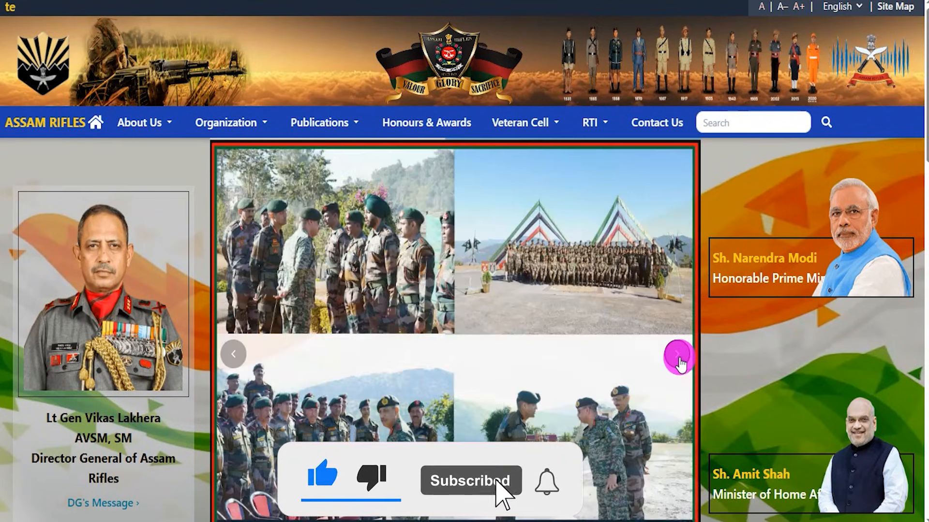
pyautogui.click(677, 361)
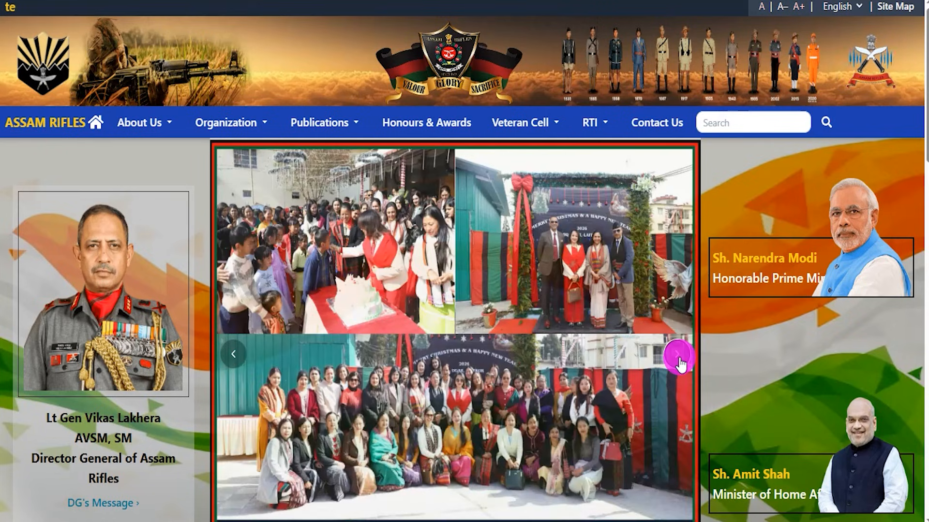
pyautogui.click(677, 359)
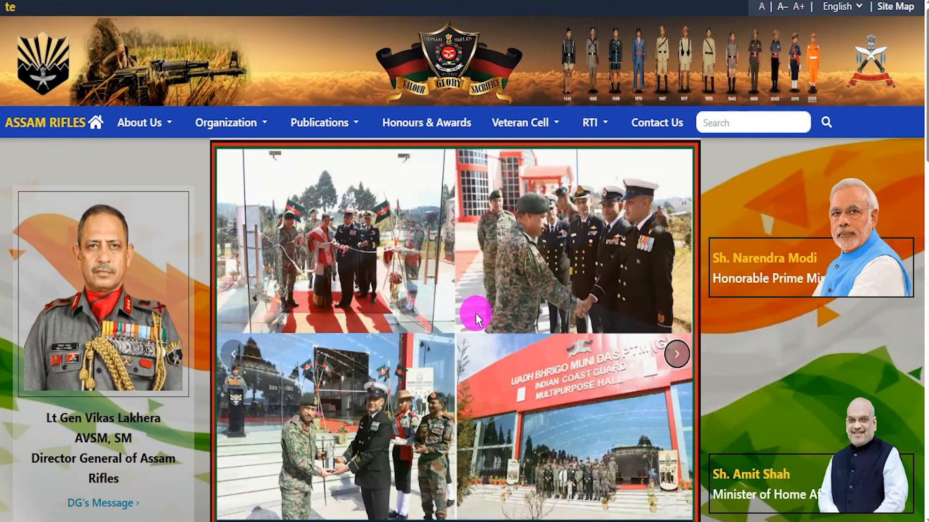
# Look over the homepage's Latest News, History of Assam Rifles and Achievements sections, and return to the main navigation
pyautogui.scroll(-10, 475, 313)
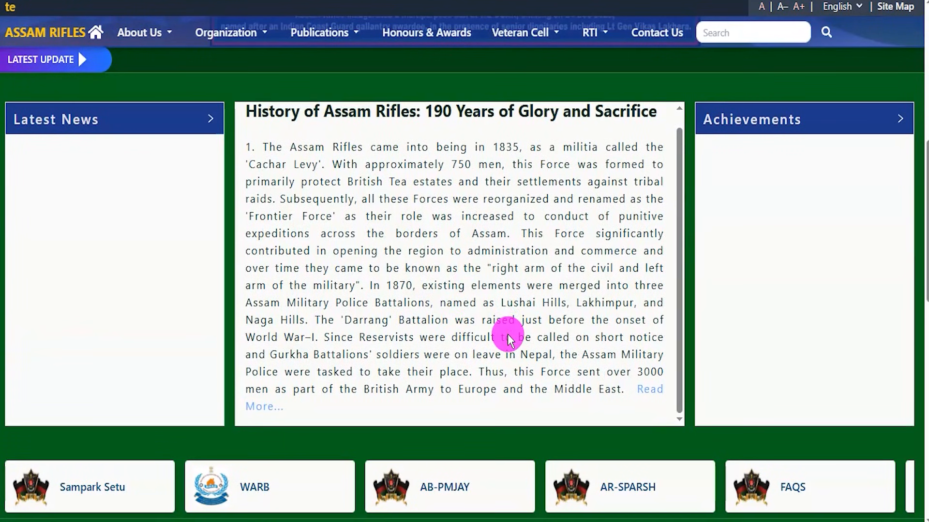
pyautogui.scroll(5, 518, 369)
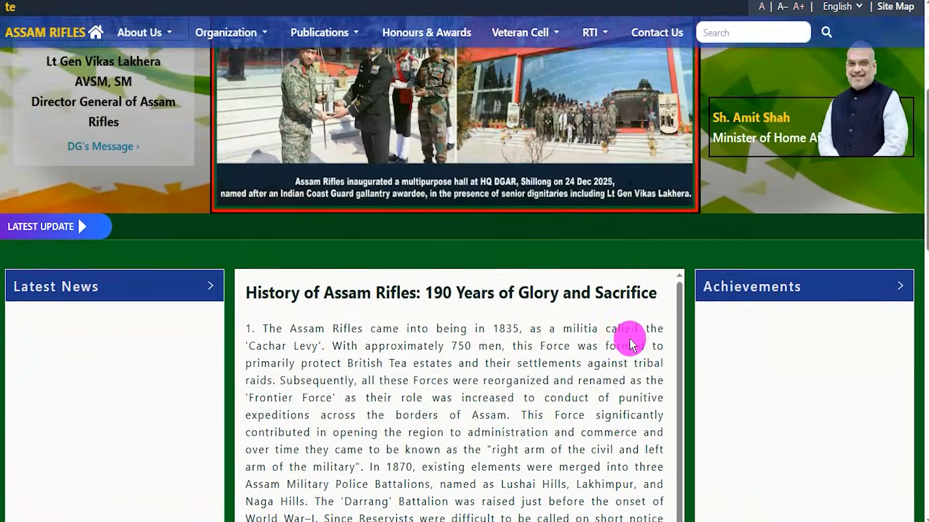
pyautogui.scroll(6, 630, 341)
pyautogui.click(360, 126)
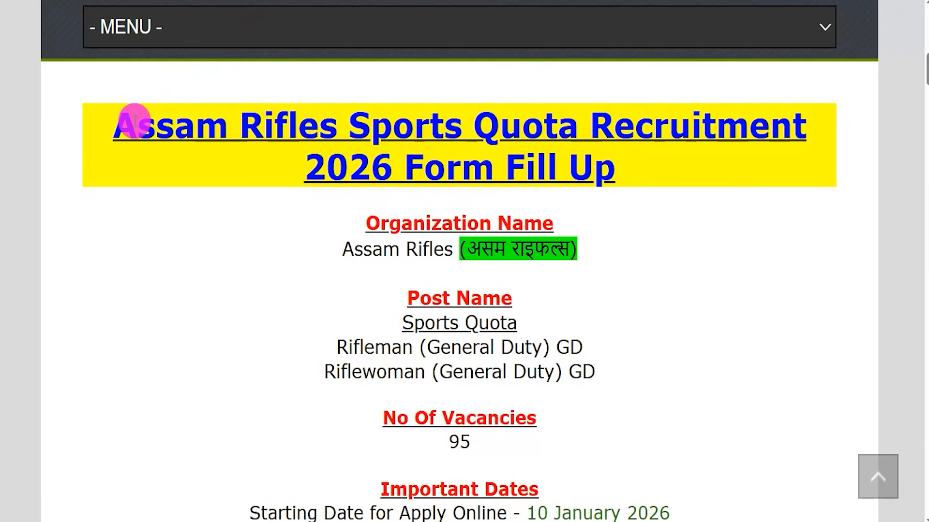
# Highlight the recruitment page's title, organization name, post names and number of vacancies in turn
pyautogui.moveTo(137, 127); pyautogui.dragTo(589, 166)
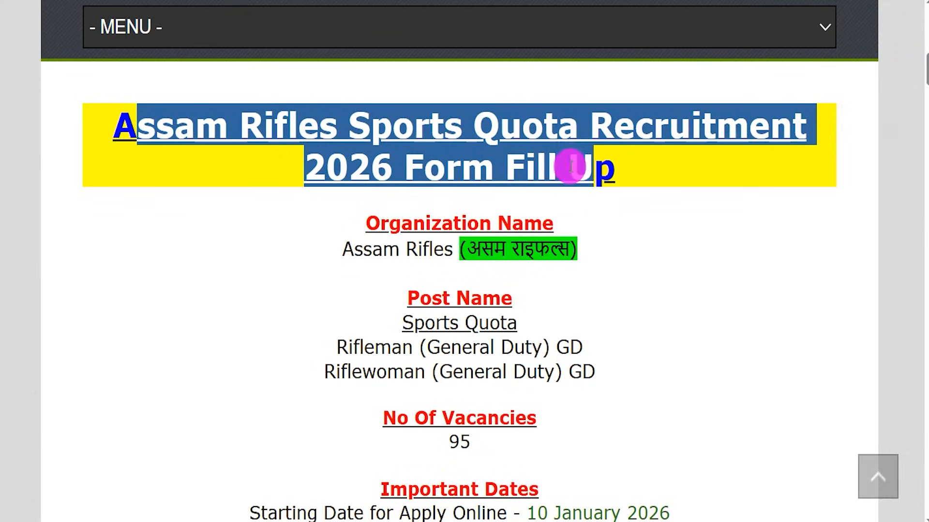
pyautogui.moveTo(360, 249); pyautogui.dragTo(506, 249)
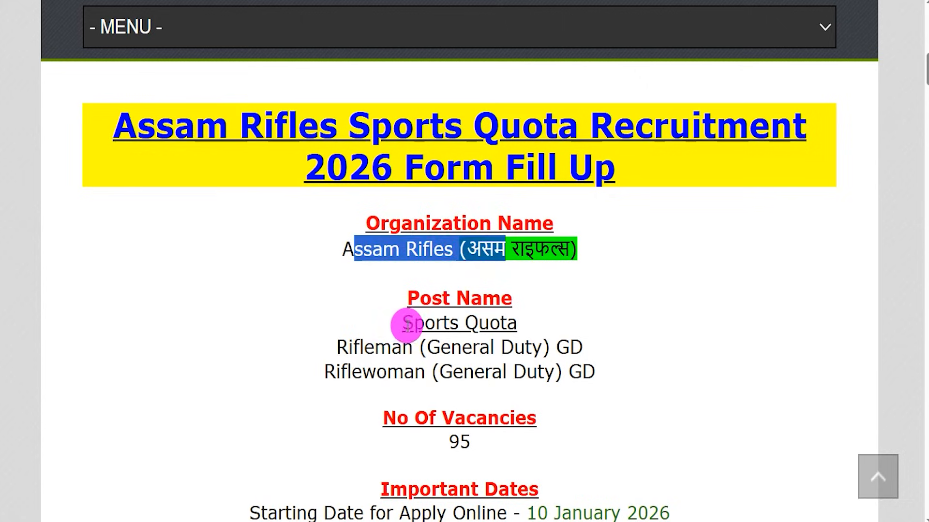
pyautogui.moveTo(414, 323); pyautogui.dragTo(500, 323)
pyautogui.moveTo(348, 348); pyautogui.dragTo(555, 349)
pyautogui.moveTo(348, 372); pyautogui.dragTo(578, 372)
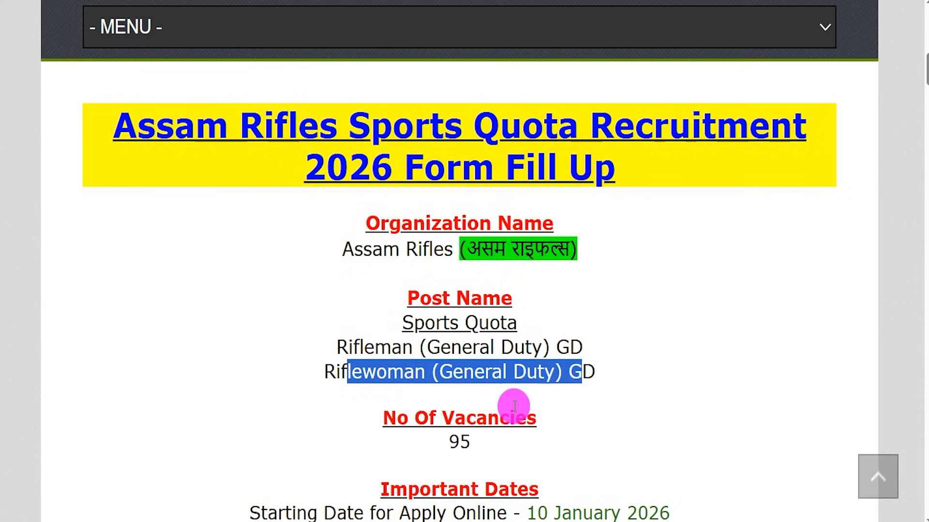
pyautogui.moveTo(453, 441); pyautogui.dragTo(469, 442)
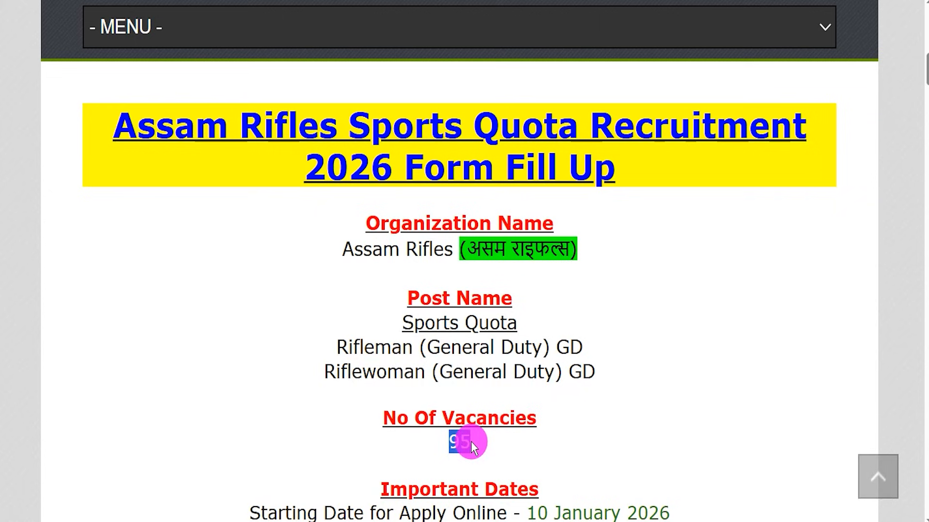
# Highlight the starting and last dates for applying online, as well as the pay scale
pyautogui.scroll(-3, 516, 425)
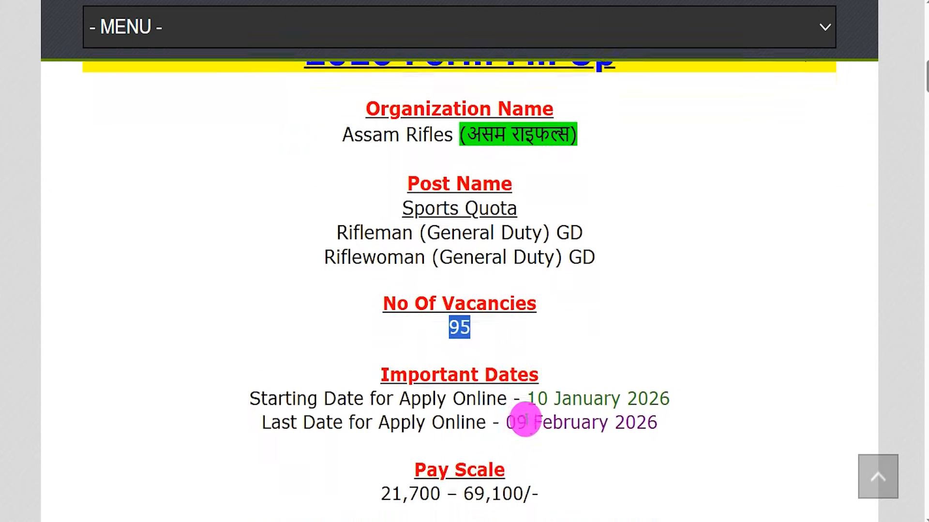
pyautogui.moveTo(527, 369); pyautogui.dragTo(670, 363)
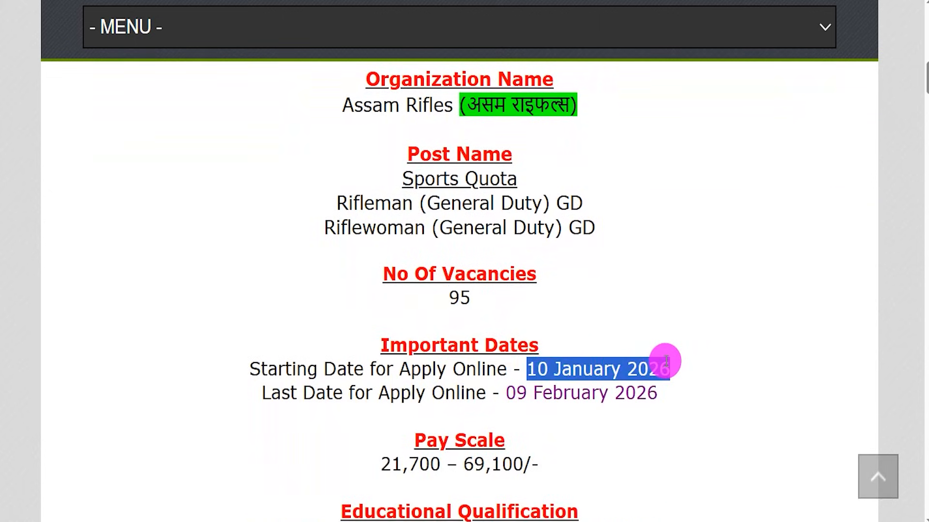
pyautogui.moveTo(506, 393); pyautogui.dragTo(644, 391)
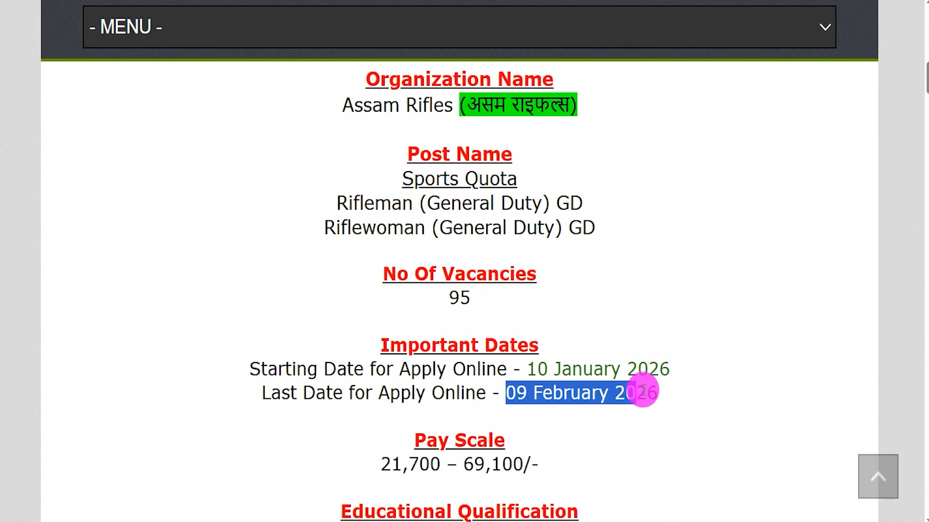
pyautogui.scroll(-2, 611, 377)
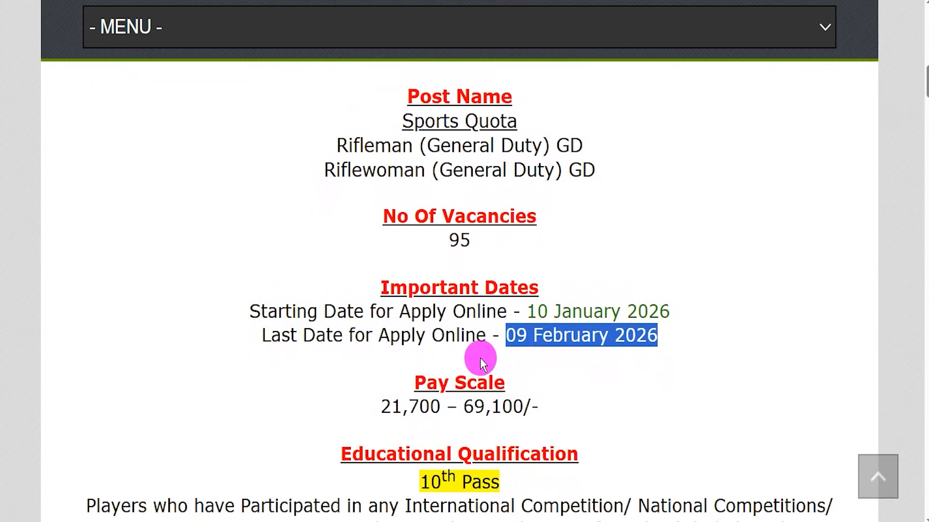
pyautogui.moveTo(391, 378); pyautogui.dragTo(526, 378)
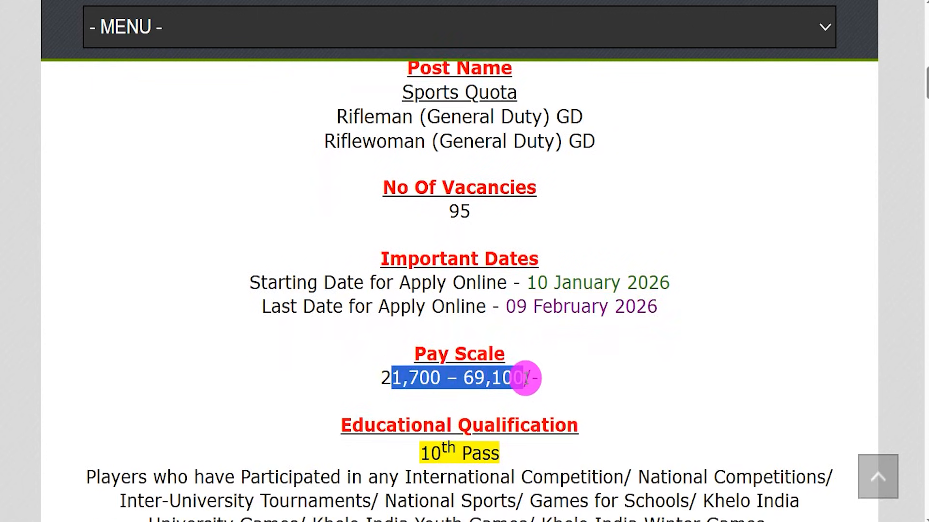
# Highlight the educational qualification, including the sports participation requirement, and the age limit
pyautogui.scroll(-3, 529, 378)
pyautogui.click(434, 306)
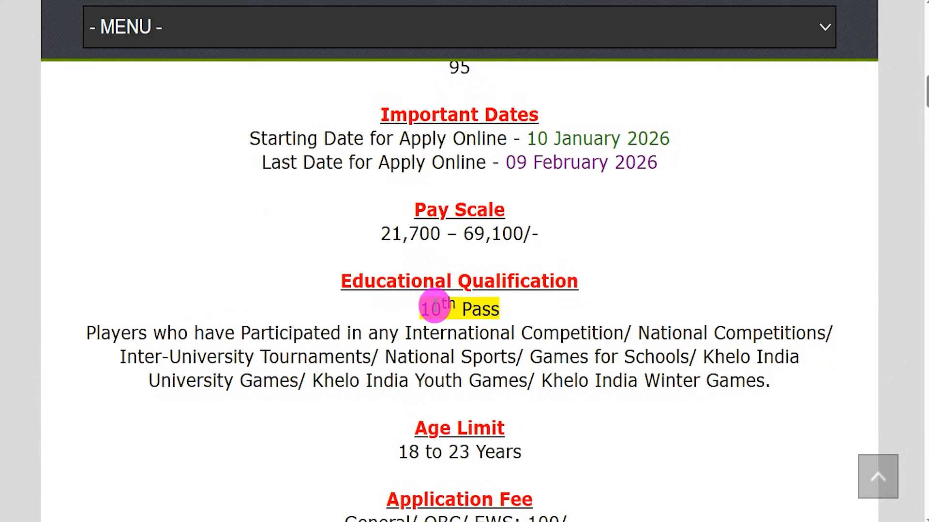
pyautogui.moveTo(424, 307); pyautogui.dragTo(490, 307)
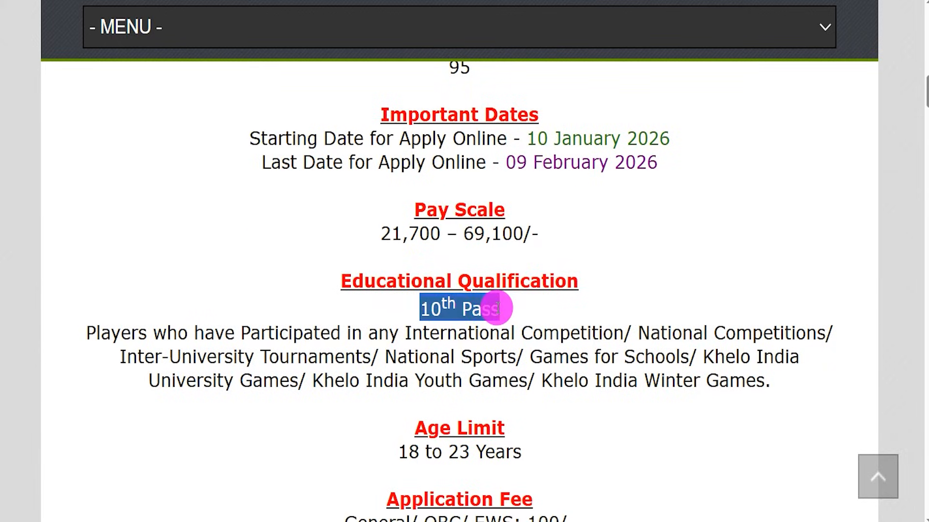
pyautogui.moveTo(130, 330); pyautogui.dragTo(740, 382)
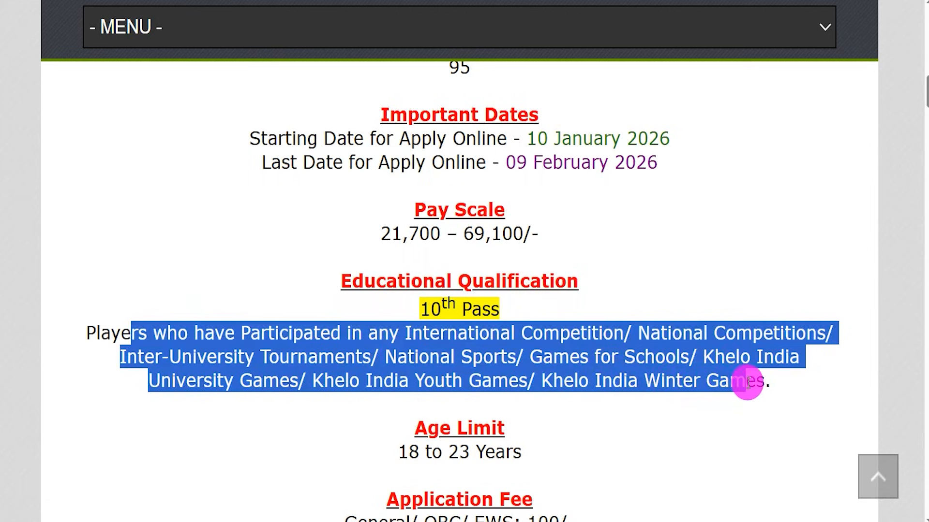
pyautogui.scroll(-1, 681, 375)
pyautogui.moveTo(408, 394); pyautogui.dragTo(501, 394)
# Highlight the application fee lines for each candidate category and the fee payment mode
pyautogui.scroll(-2, 472, 387)
pyautogui.moveTo(379, 380); pyautogui.dragTo(558, 380)
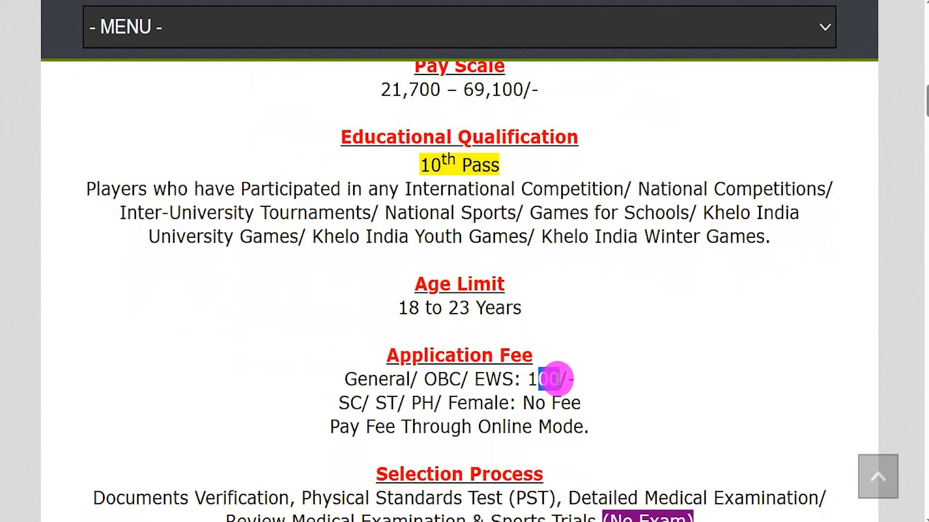
pyautogui.moveTo(351, 401); pyautogui.dragTo(580, 403)
pyautogui.moveTo(350, 426); pyautogui.dragTo(565, 430)
# Highlight the selection process stages, the job location and the apply mode on the recruitment page
pyautogui.scroll(-3, 558, 431)
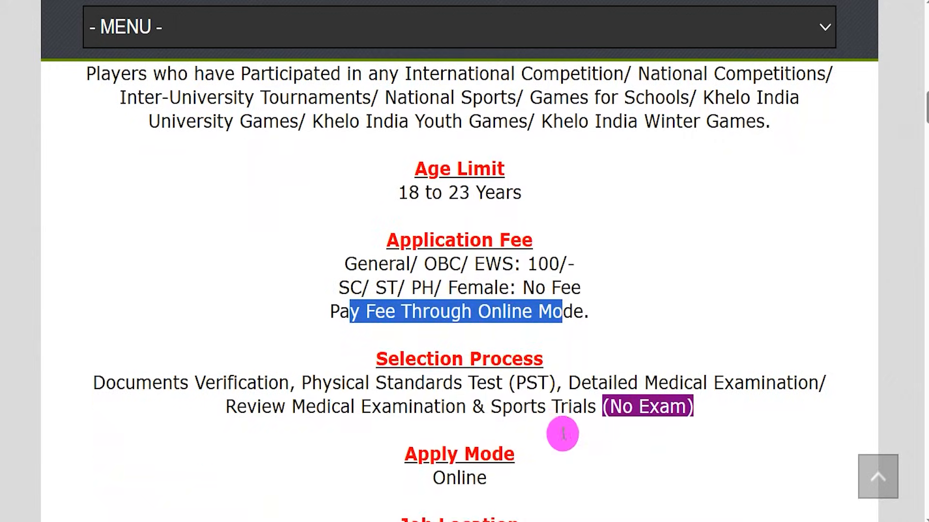
pyautogui.moveTo(158, 358); pyautogui.dragTo(443, 358)
pyautogui.moveTo(581, 355); pyautogui.dragTo(658, 355)
pyautogui.moveTo(265, 377); pyautogui.dragTo(569, 377)
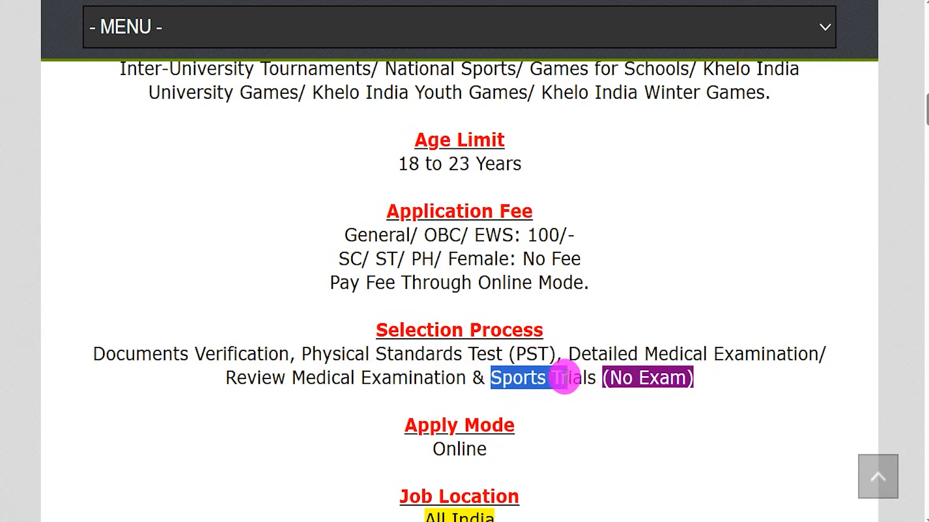
pyautogui.scroll(-2, 532, 377)
pyautogui.moveTo(436, 434); pyautogui.dragTo(480, 433)
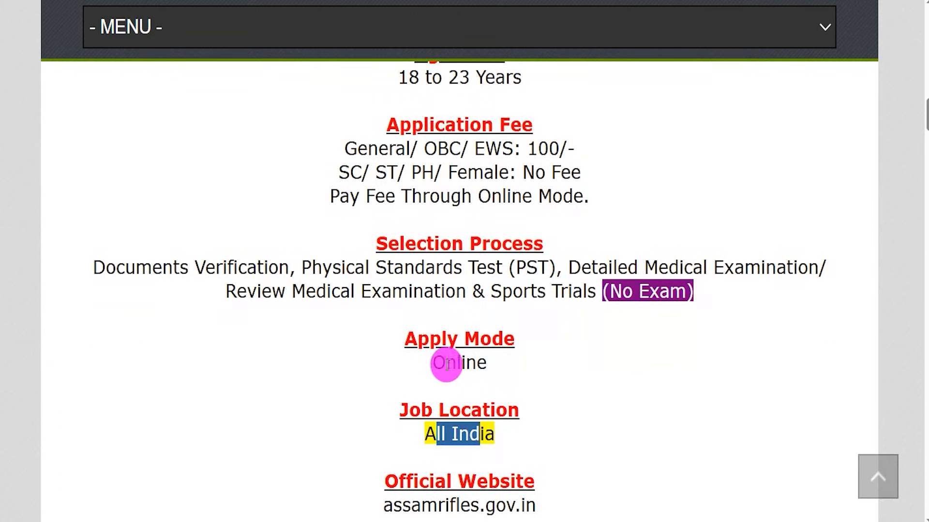
pyautogui.moveTo(446, 364); pyautogui.dragTo(476, 364)
# Highlight the Important Links heading and the Official Notification Pdf link, and switch to the notification PDF
pyautogui.scroll(-4, 476, 364)
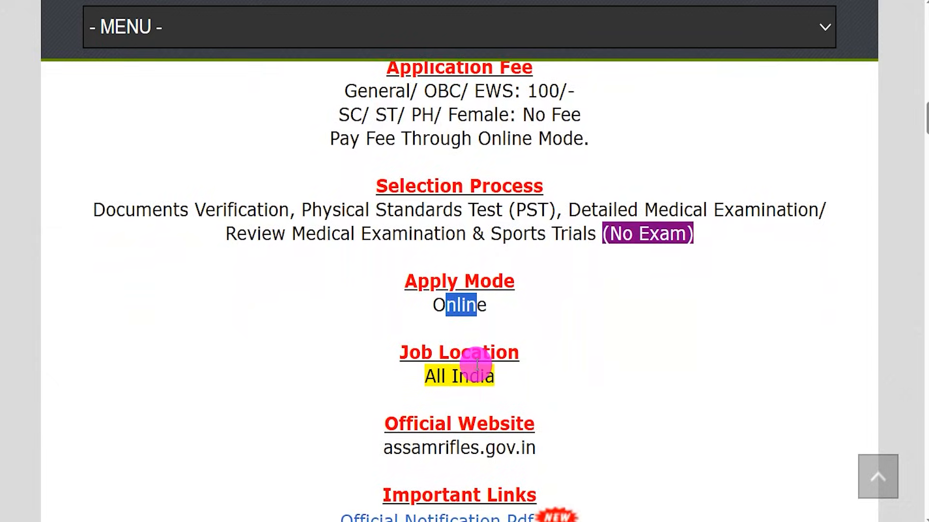
pyautogui.scroll(-1, 477, 364)
pyautogui.moveTo(391, 352); pyautogui.dragTo(523, 355)
pyautogui.moveTo(324, 377); pyautogui.dragTo(532, 378)
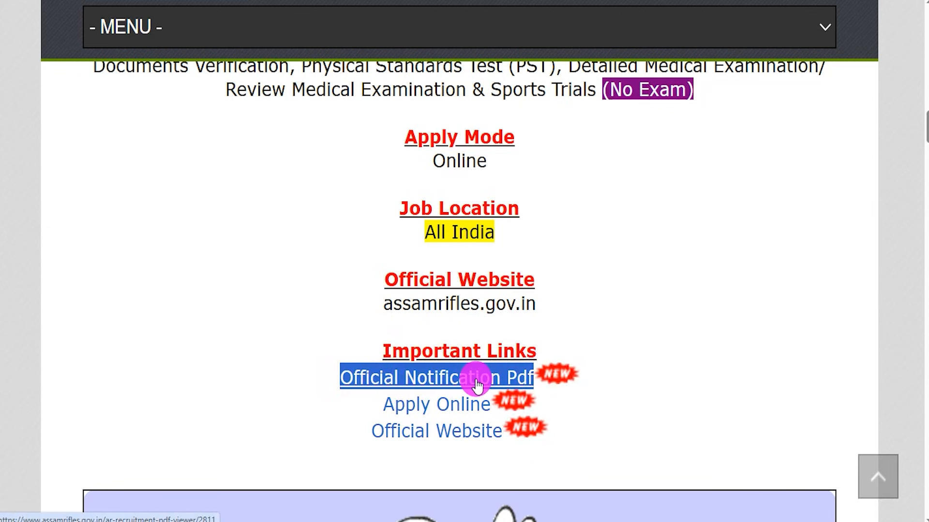
pyautogui.hotkey('ctrl', 'Tab')
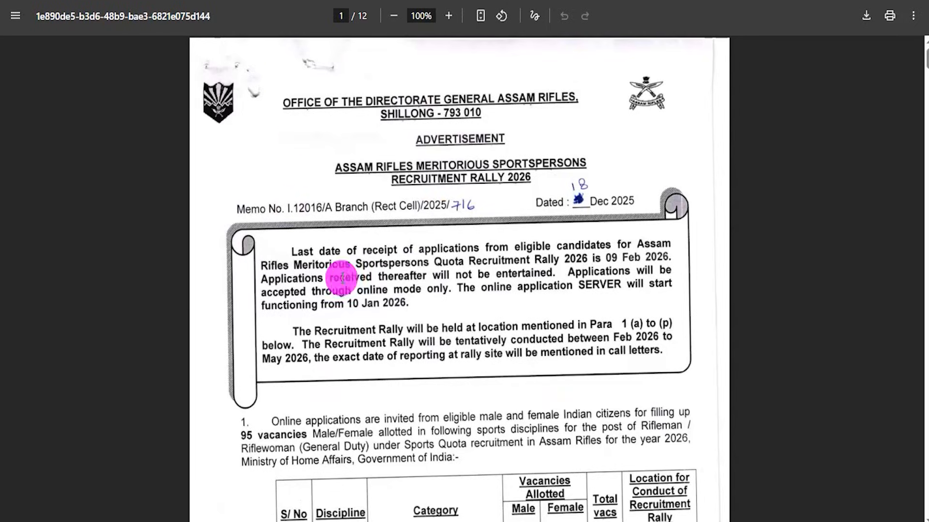
# Highlight the rally location and schedule paragraph and the advertisement title in the PDF, and view the vacancy table
pyautogui.doubleClick(412, 274)
pyautogui.moveTo(375, 329); pyautogui.dragTo(659, 337)
pyautogui.scroll(-2, 450, 327)
pyautogui.scroll(2, 452, 292)
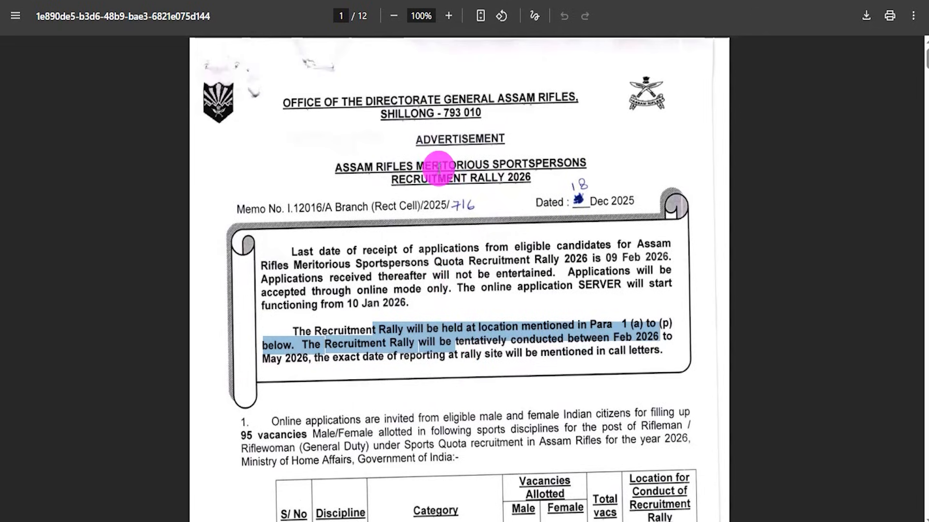
pyautogui.moveTo(438, 169); pyautogui.dragTo(549, 162)
pyautogui.scroll(-5, 415, 352)
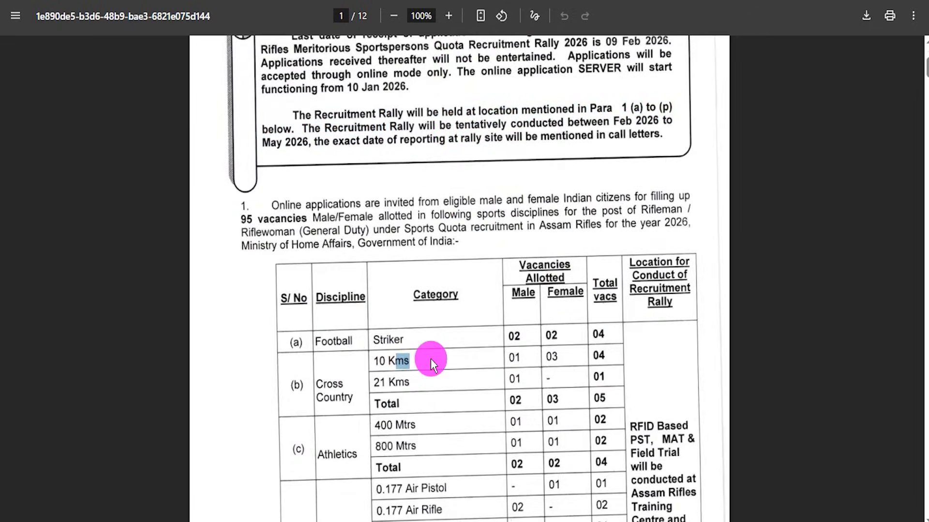
# Examine the vacancy tables for all sports disciplines in the notification PDF, through the grand total on page 3
pyautogui.scroll(-6, 423, 361)
pyautogui.scroll(-12, 422, 361)
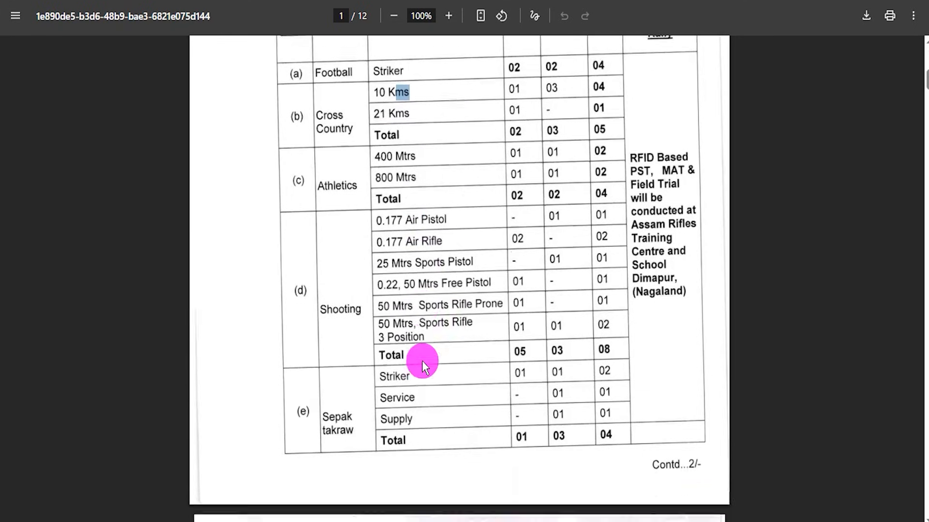
pyautogui.moveTo(422, 361); pyautogui.dragTo(477, 373)
pyautogui.scroll(-12, 443, 376)
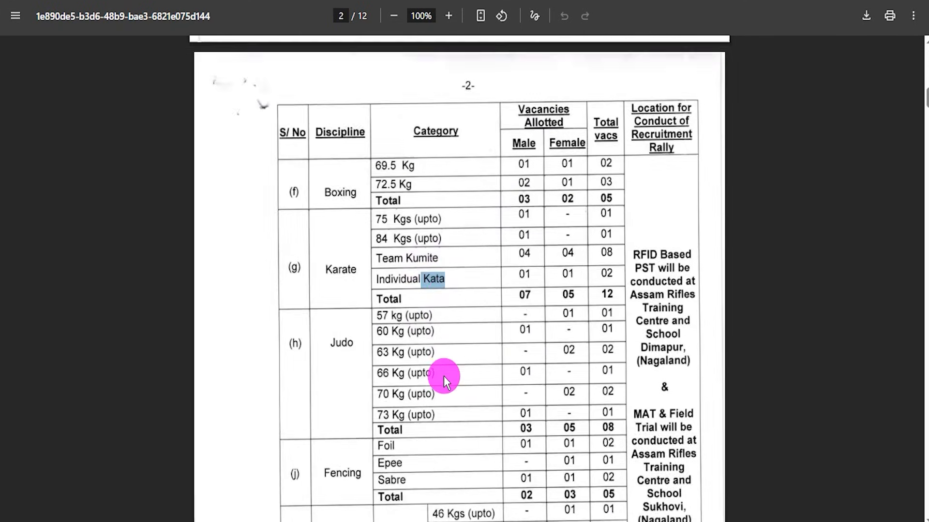
pyautogui.scroll(-17, 443, 375)
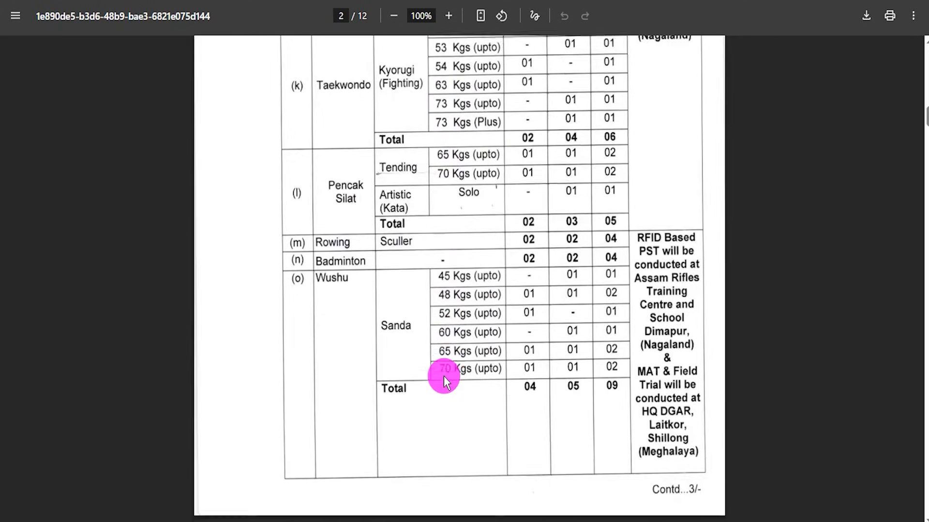
pyautogui.scroll(-6, 443, 375)
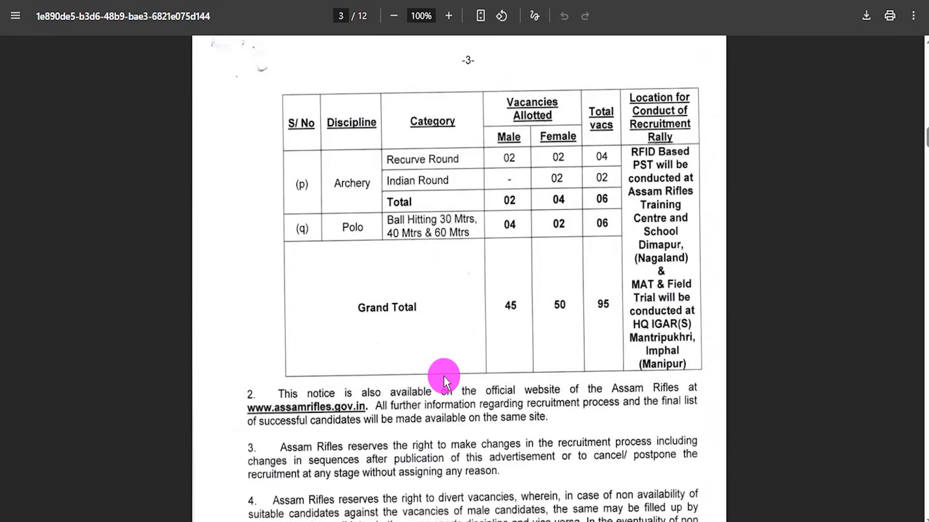
# Return to the PDF's first page and highlight parts of the boxed notice, including the tentative rally dates and reporting details
pyautogui.scroll(20, 443, 376)
pyautogui.scroll(20, 443, 375)
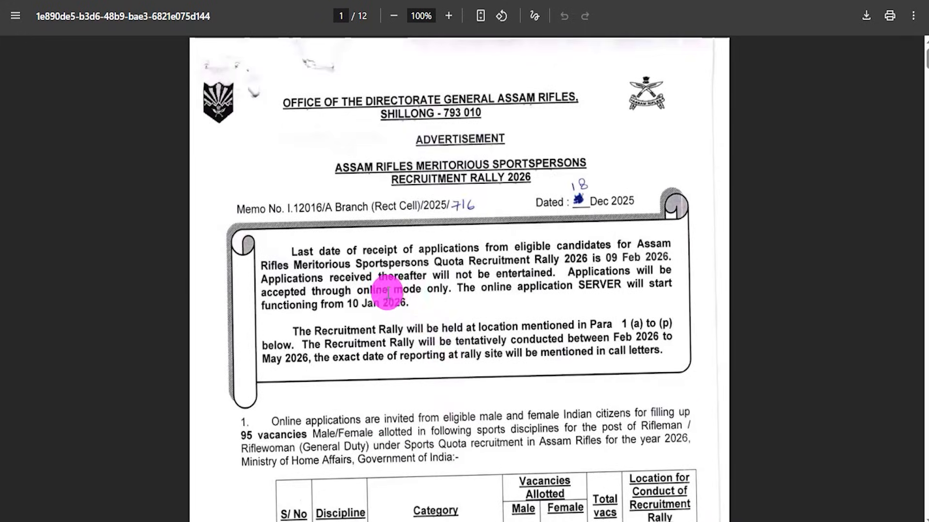
pyautogui.moveTo(389, 293); pyautogui.dragTo(467, 291)
pyautogui.click(468, 291)
pyautogui.moveTo(420, 346); pyautogui.dragTo(451, 373)
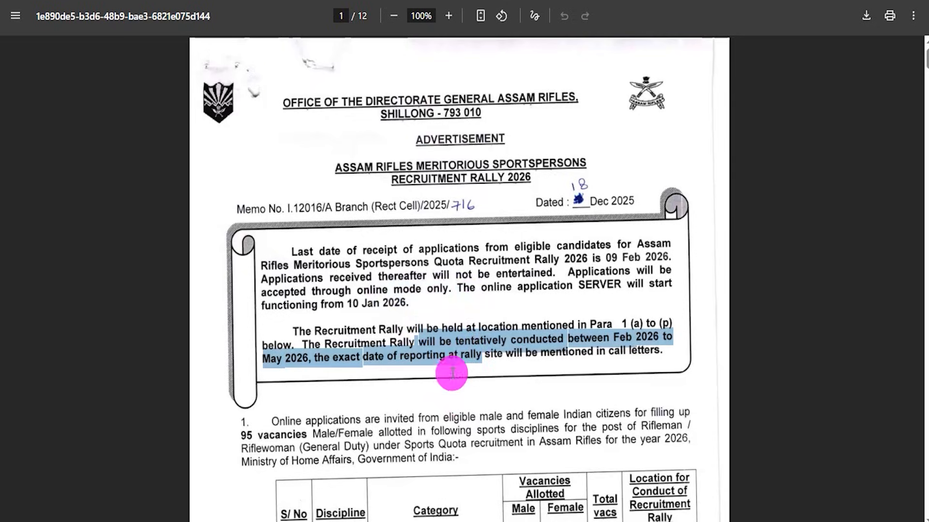
pyautogui.moveTo(397, 417); pyautogui.dragTo(457, 417)
pyautogui.click(457, 417)
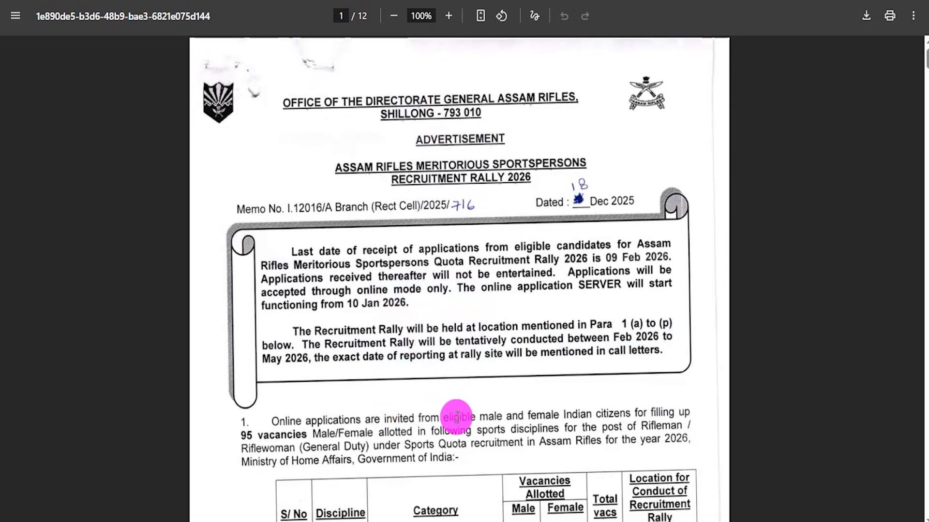
# Switch back to the recruitment page, highlight the Apply Online link and open it
pyautogui.hotkey('ctrl', 'shift', 'Tab')
pyautogui.moveTo(382, 406); pyautogui.dragTo(483, 403)
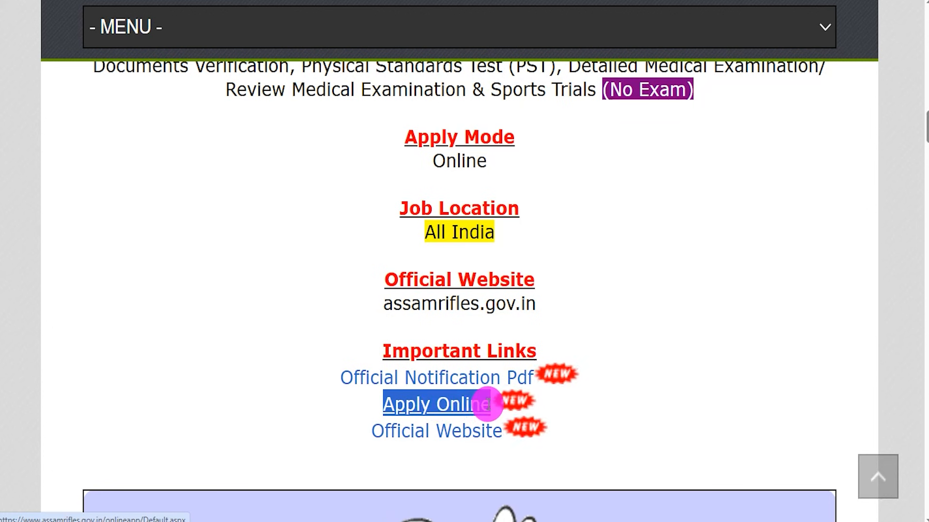
pyautogui.click(460, 407)
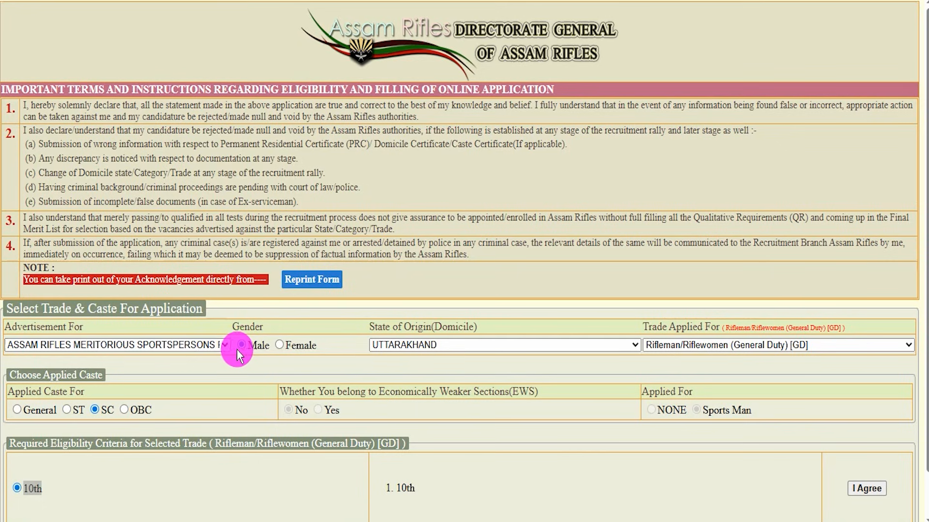
# Select the RECRUITMENT RALLY-2026 advertisement, keep UTTARAKHAND as the state of origin, and choose Rifleman/Riflewomen (General Duty) [GD] as the trade
pyautogui.click(178, 347)
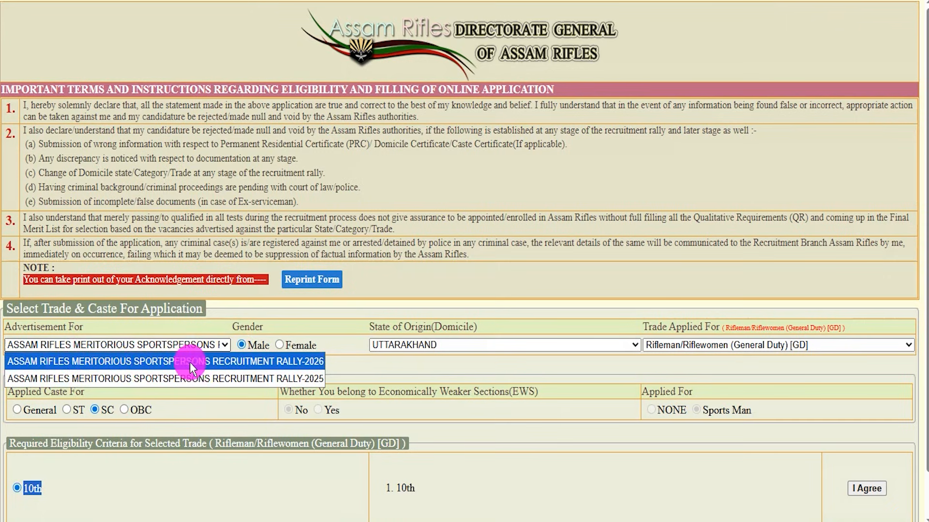
pyautogui.click(272, 363)
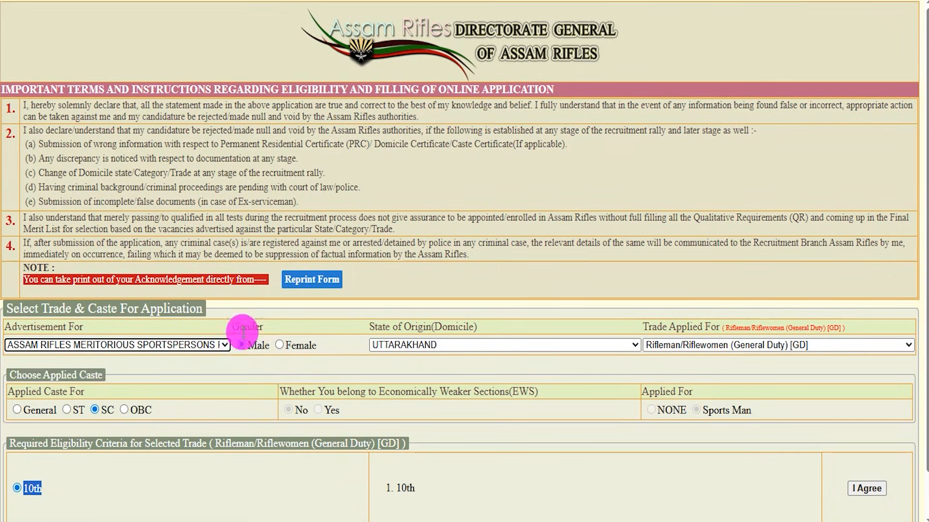
pyautogui.moveTo(234, 327); pyautogui.dragTo(263, 327)
pyautogui.click(435, 346)
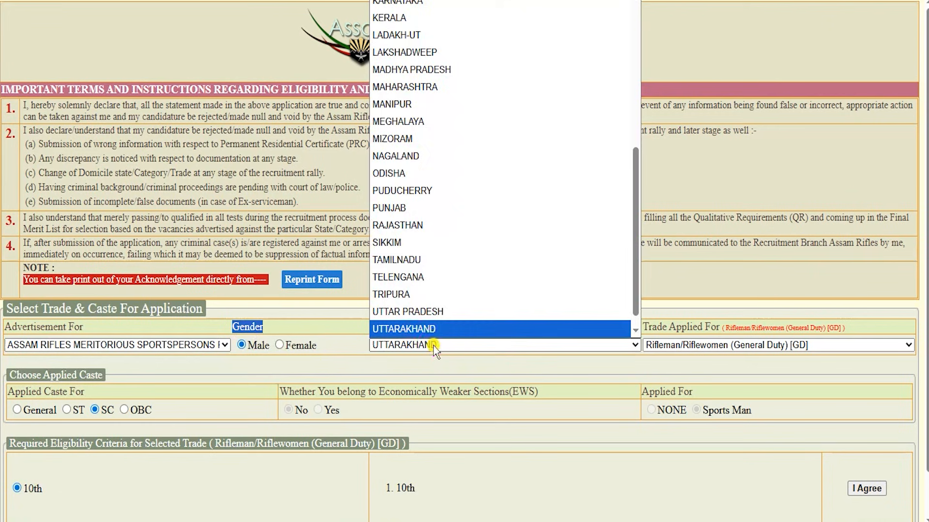
pyautogui.click(433, 344)
pyautogui.click(688, 345)
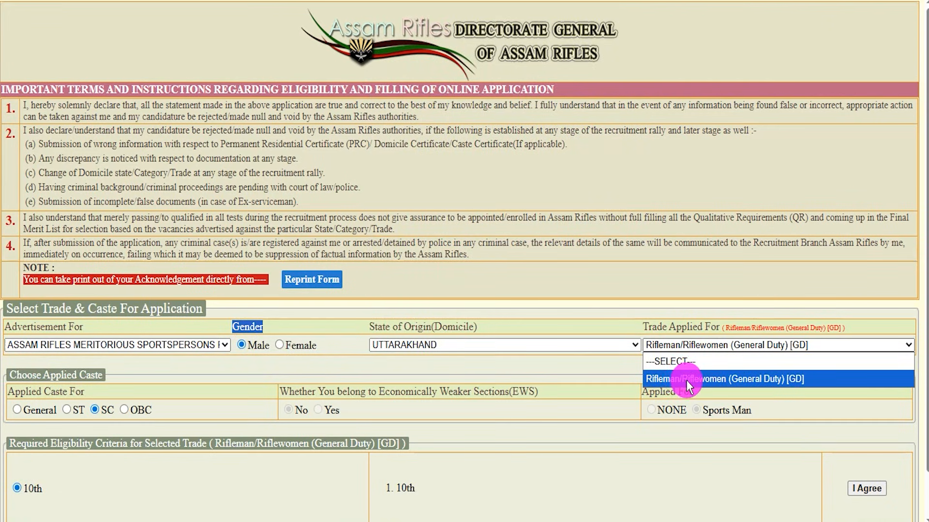
pyautogui.click(710, 379)
# Highlight the Applied Caste For label and the 10th eligibility criterion, and mark the I Agree option
pyautogui.moveTo(15, 391); pyautogui.dragTo(91, 393)
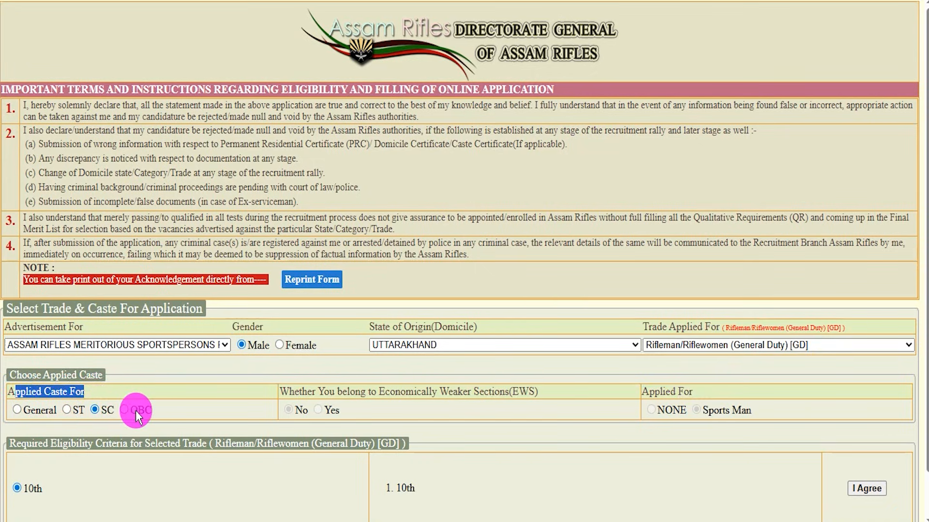
pyautogui.scroll(-1, 298, 472)
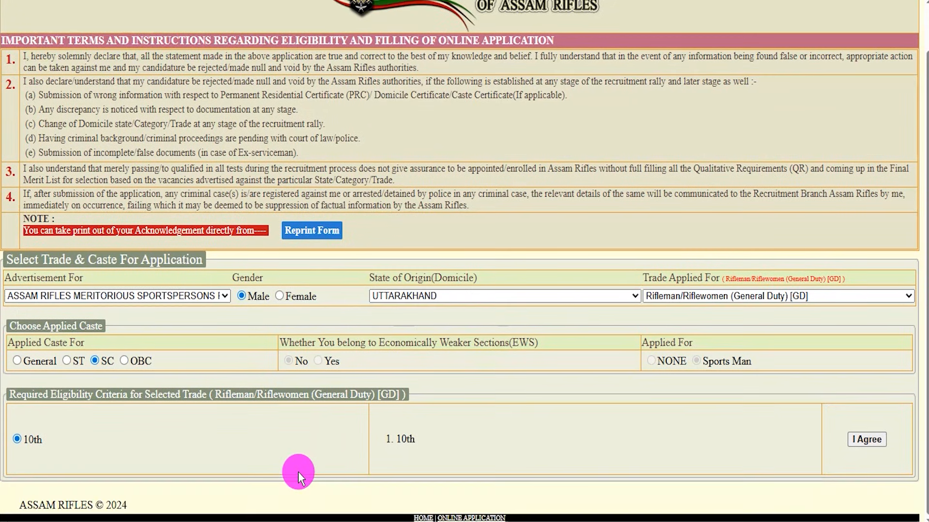
pyautogui.moveTo(25, 441); pyautogui.dragTo(68, 443)
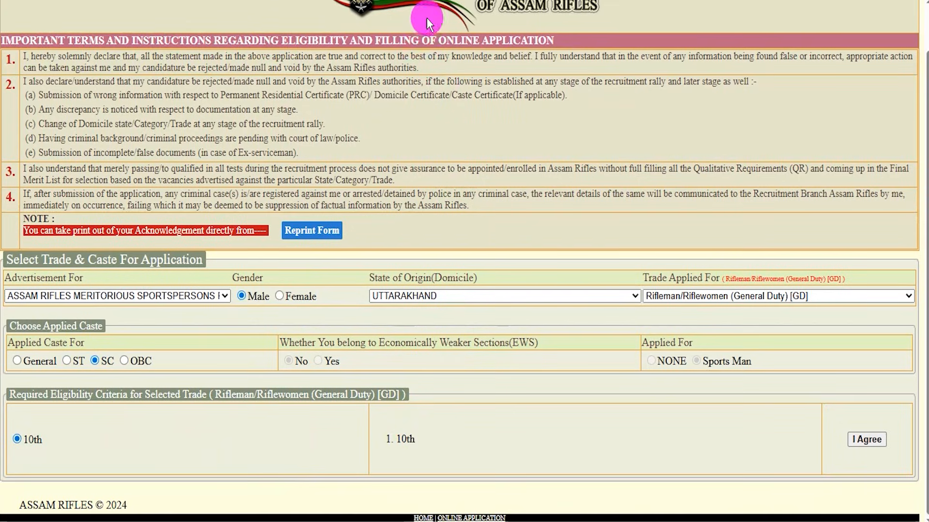
pyautogui.moveTo(825, 414); pyautogui.dragTo(901, 457)
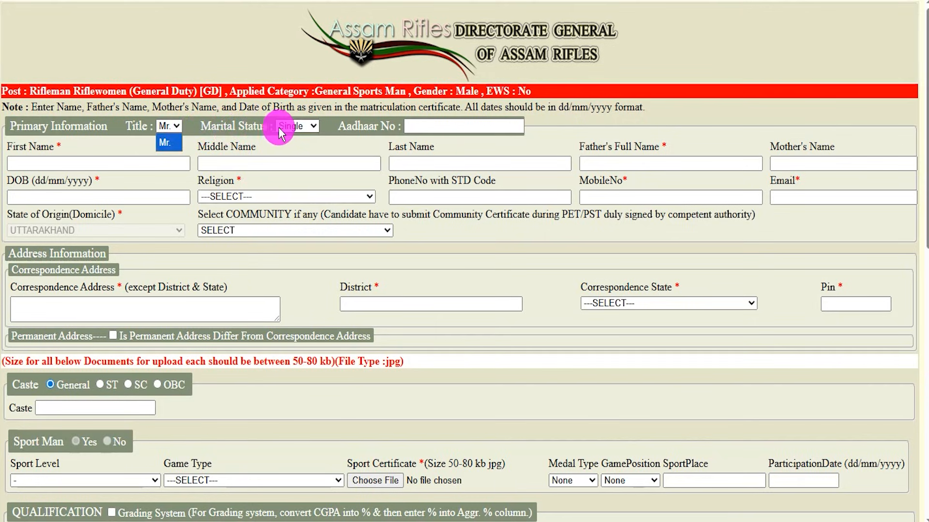
# Point out the Aadhaar number field, mark the applicant's and parents' name fields with pen strokes, and clear the marks
pyautogui.moveTo(358, 126); pyautogui.dragTo(393, 125)
pyautogui.click(434, 128)
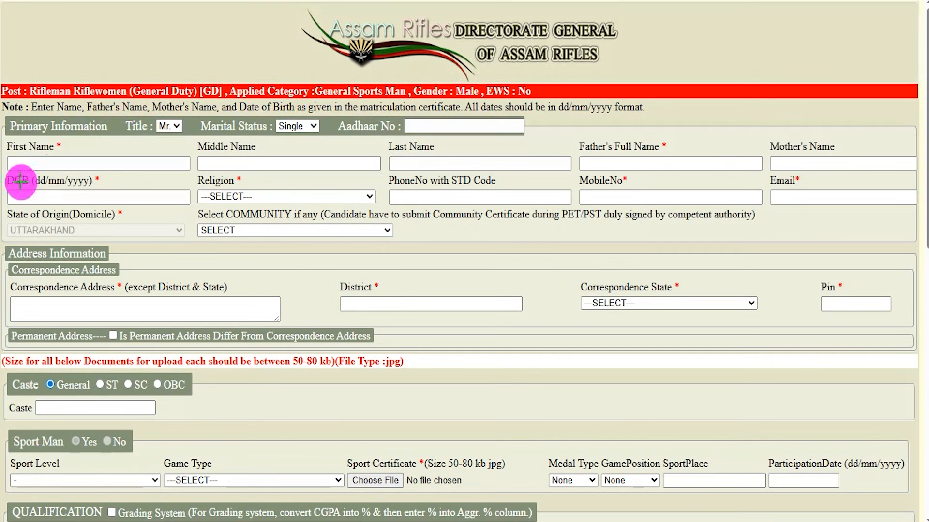
pyautogui.moveTo(43, 165); pyautogui.dragTo(80, 128)
pyautogui.moveTo(233, 165); pyautogui.dragTo(286, 164)
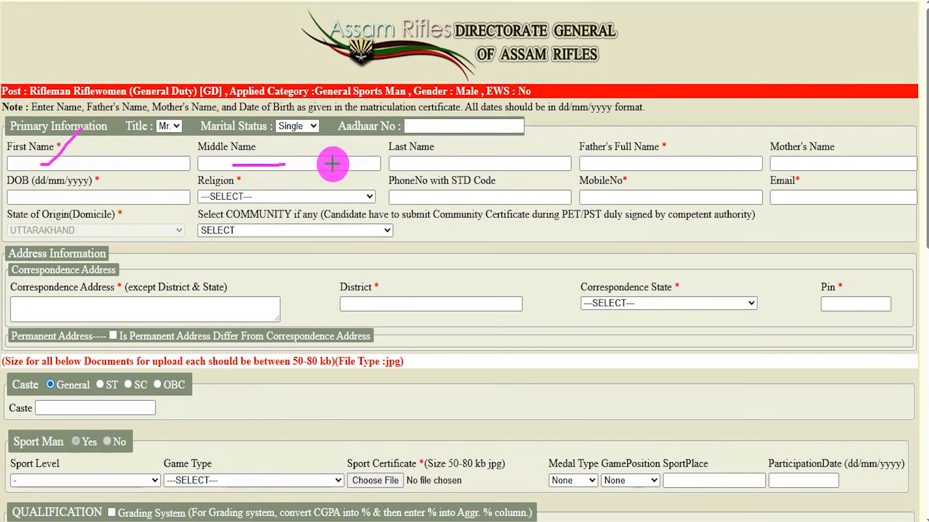
pyautogui.moveTo(407, 165); pyautogui.dragTo(445, 164)
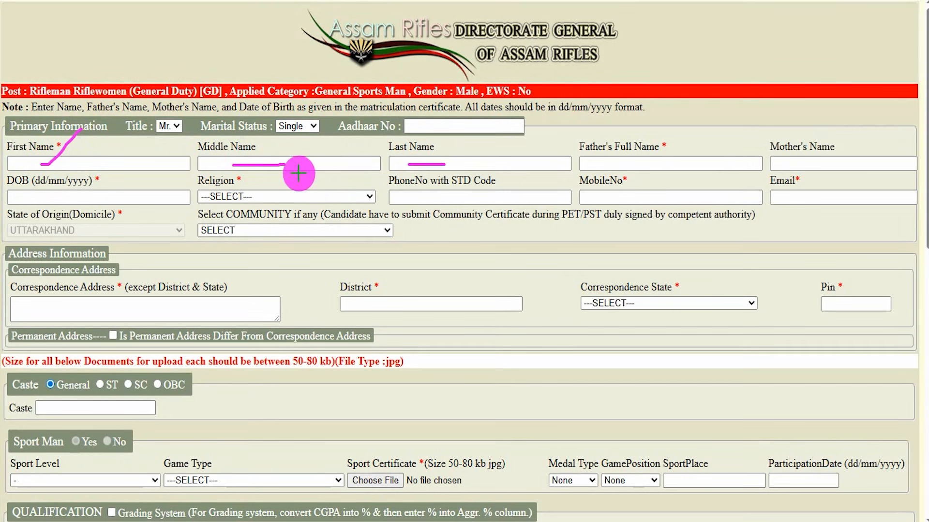
pyautogui.moveTo(305, 159); pyautogui.dragTo(307, 151)
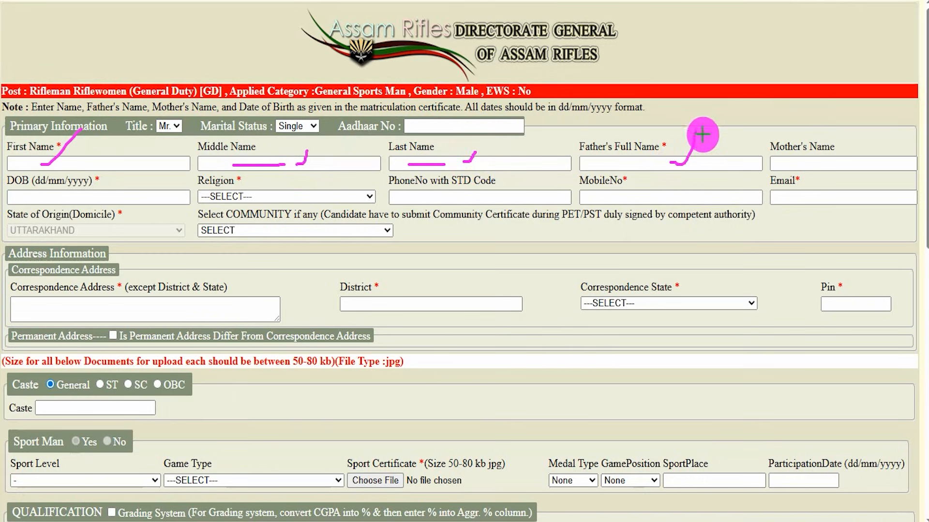
pyautogui.moveTo(845, 163); pyautogui.dragTo(861, 133)
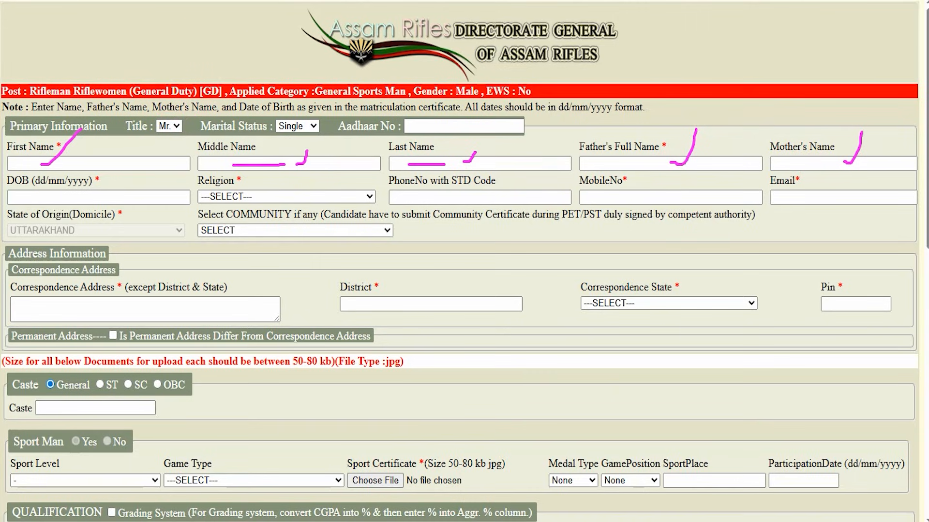
pyautogui.press('Escape')
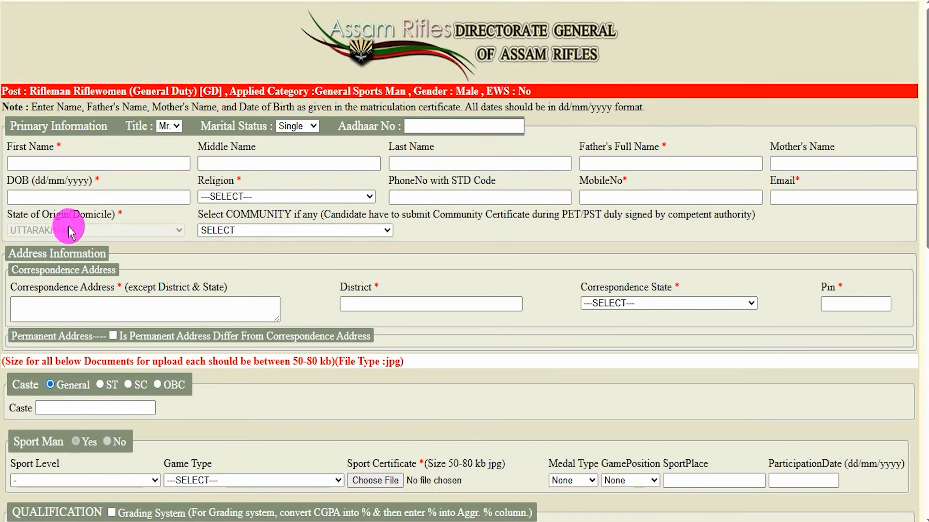
# Highlight the dd/mm/yyyy format of the date of birth field and set the religion to HINDU
pyautogui.click(84, 197)
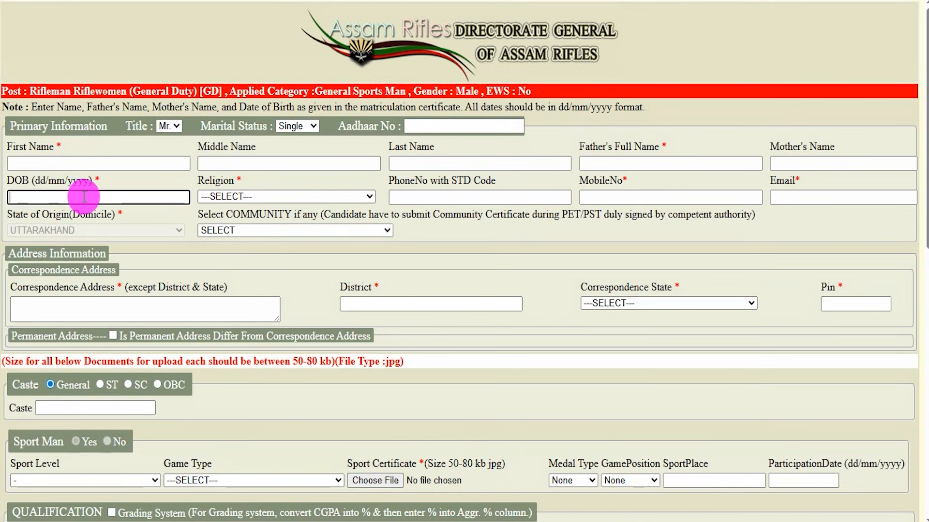
pyautogui.moveTo(41, 180); pyautogui.dragTo(78, 182)
pyautogui.click(200, 196)
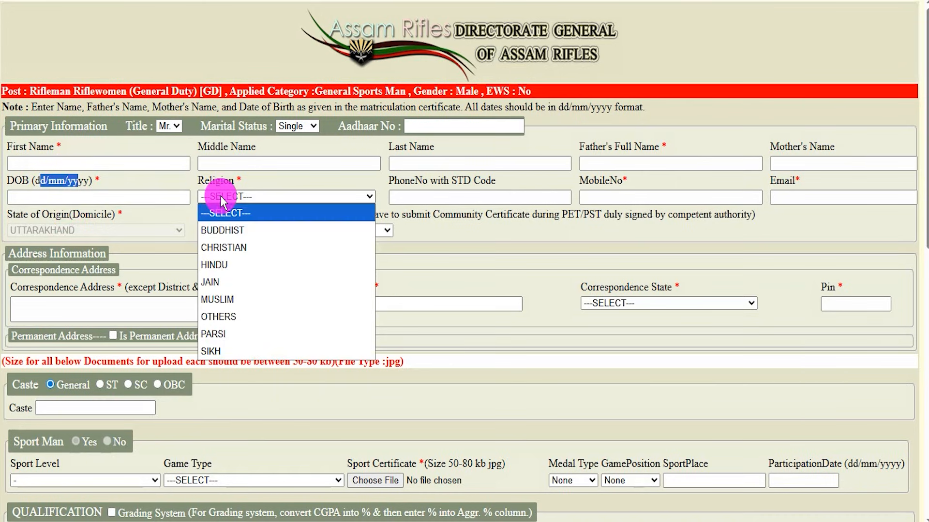
pyautogui.click(268, 265)
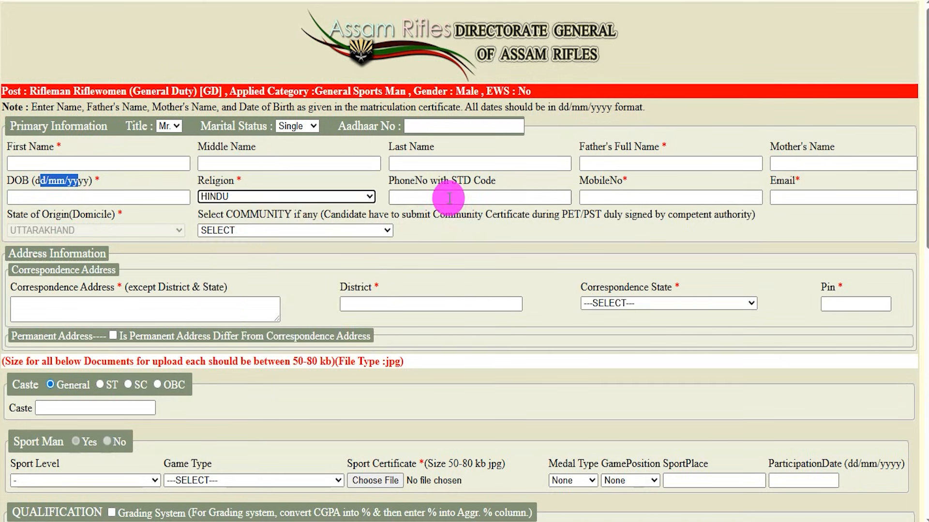
# Highlight the phone, mobile number and email labels, and view the available community options without choosing one
pyautogui.moveTo(400, 181); pyautogui.dragTo(481, 180)
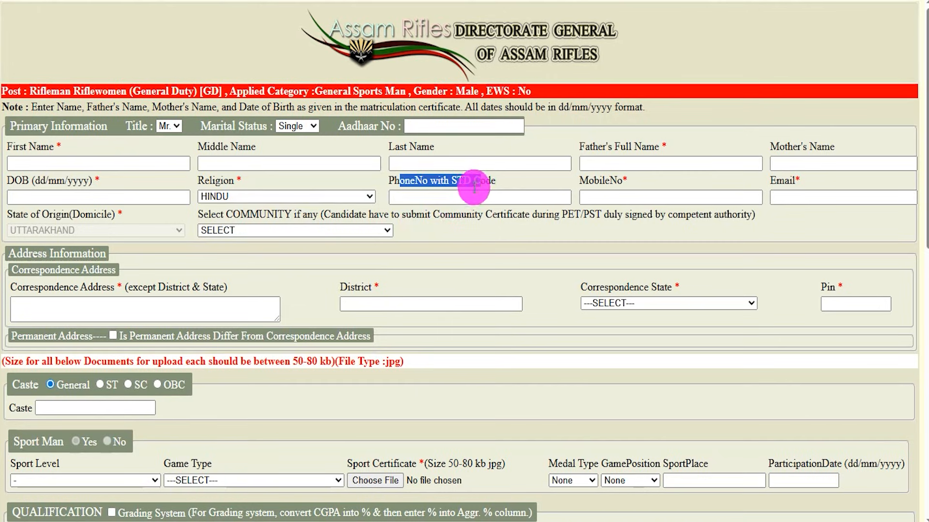
pyautogui.click(422, 197)
pyautogui.moveTo(579, 182); pyautogui.dragTo(621, 186)
pyautogui.click(615, 201)
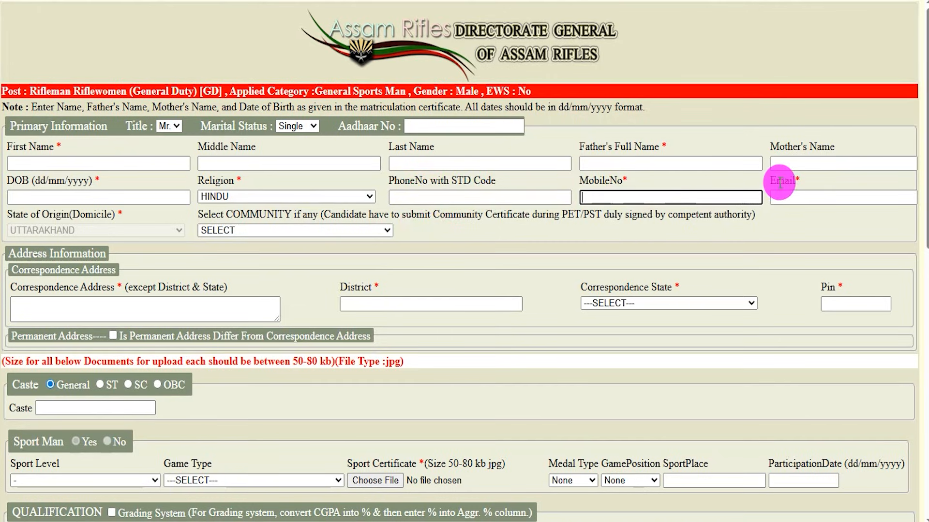
pyautogui.moveTo(770, 181); pyautogui.dragTo(797, 183)
pyautogui.click(794, 197)
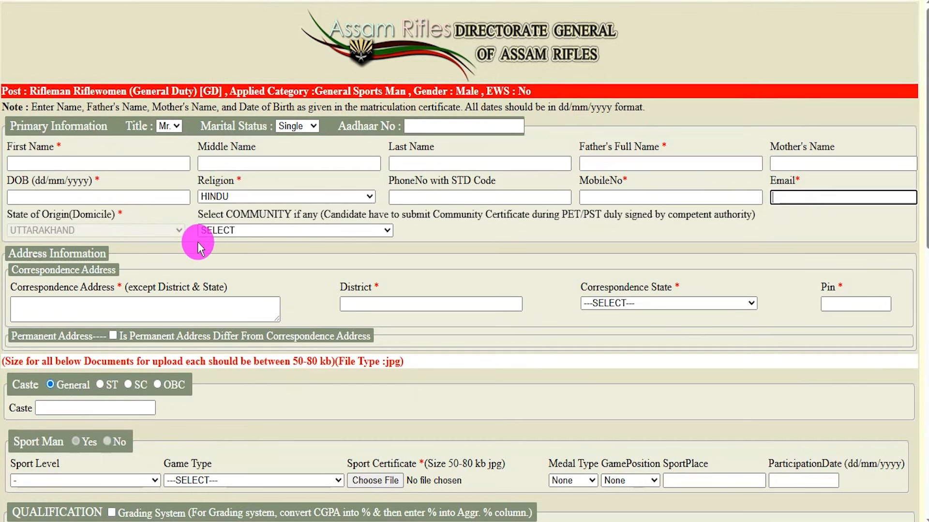
pyautogui.click(236, 231)
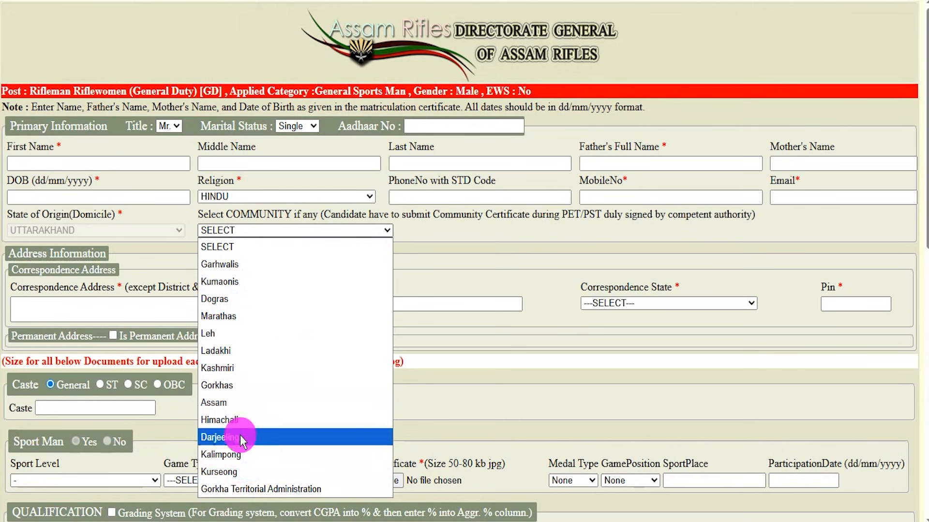
pyautogui.click(398, 229)
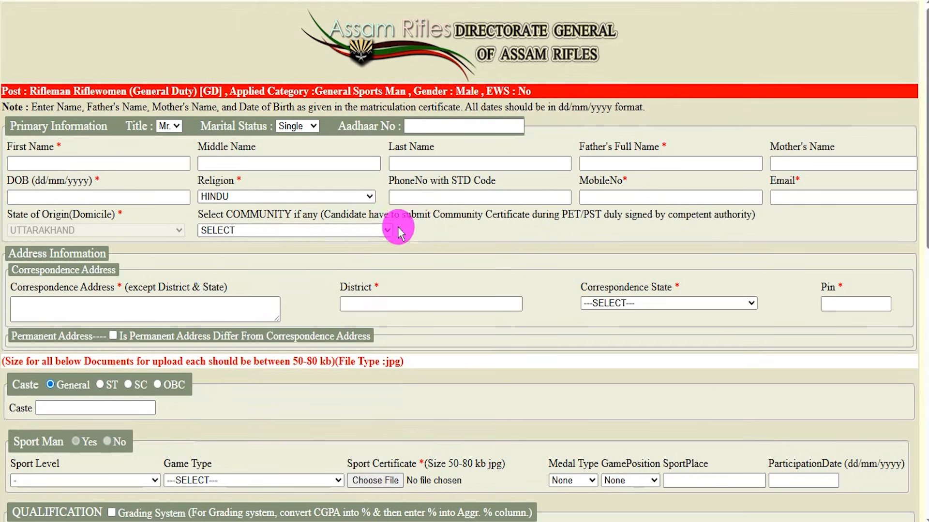
# Highlight the address section labels, mark the permanent address as different from the correspondence address, and place the cursor in the Permanent Address field
pyautogui.moveTo(29, 254); pyautogui.dragTo(64, 265)
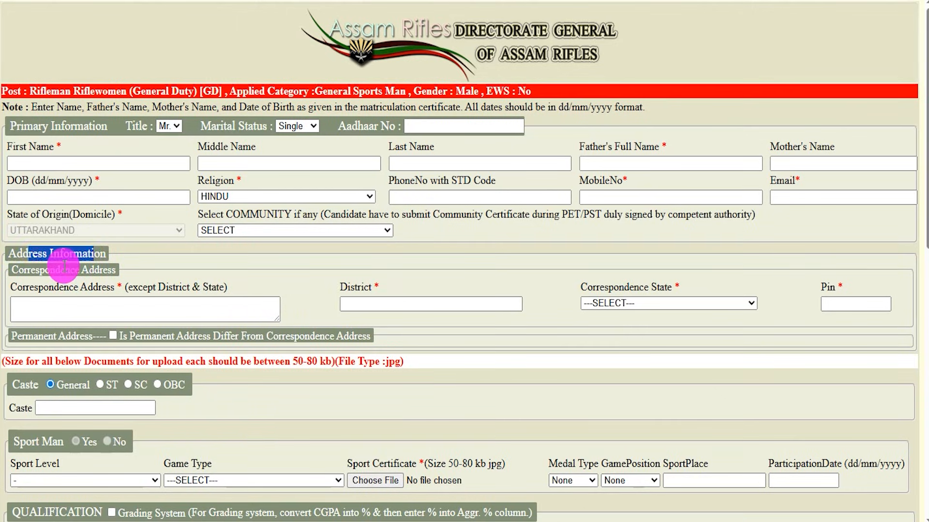
pyautogui.click(72, 305)
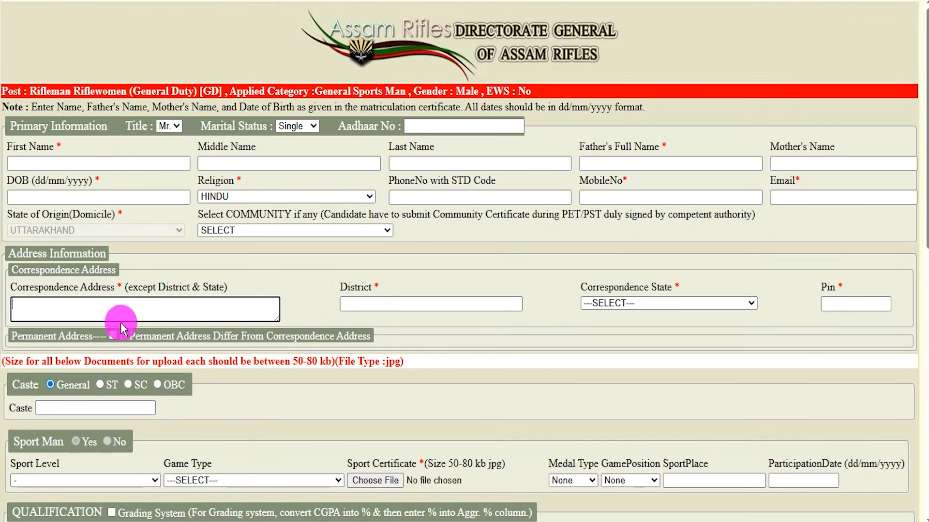
pyautogui.moveTo(34, 287); pyautogui.dragTo(78, 287)
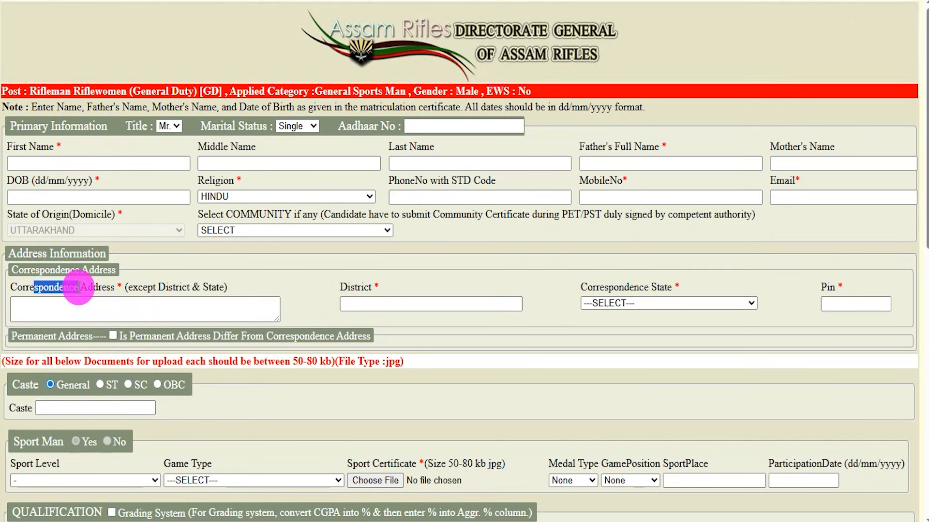
pyautogui.click(113, 335)
pyautogui.click(175, 371)
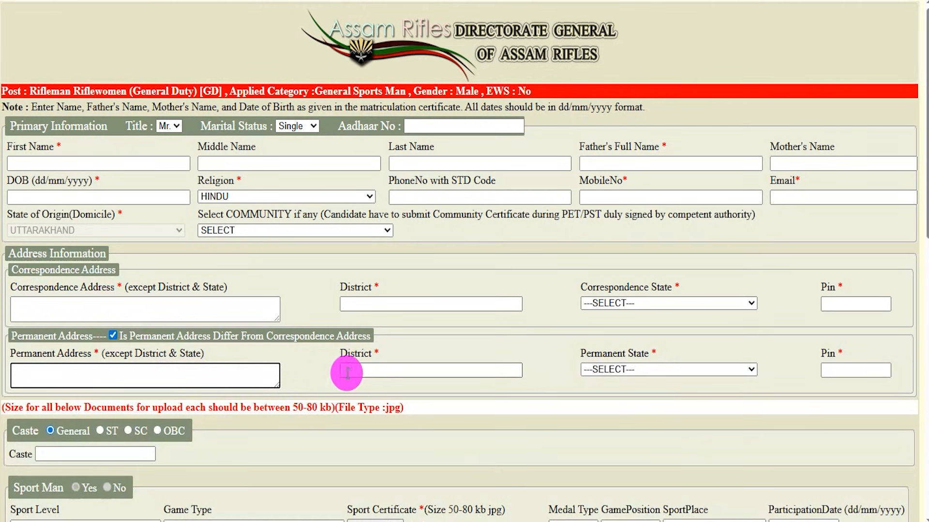
# Point out the permanent district, state and pin fields, unmark the differing permanent address option, and highlight the Correspondence Address label
pyautogui.click(364, 373)
pyautogui.click(606, 369)
pyautogui.click(725, 381)
pyautogui.click(112, 335)
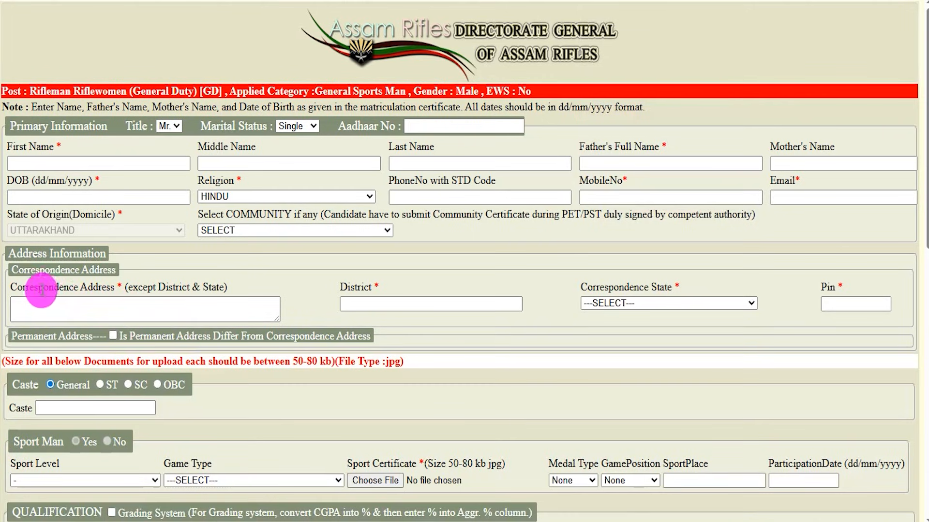
pyautogui.moveTo(39, 287); pyautogui.dragTo(54, 288)
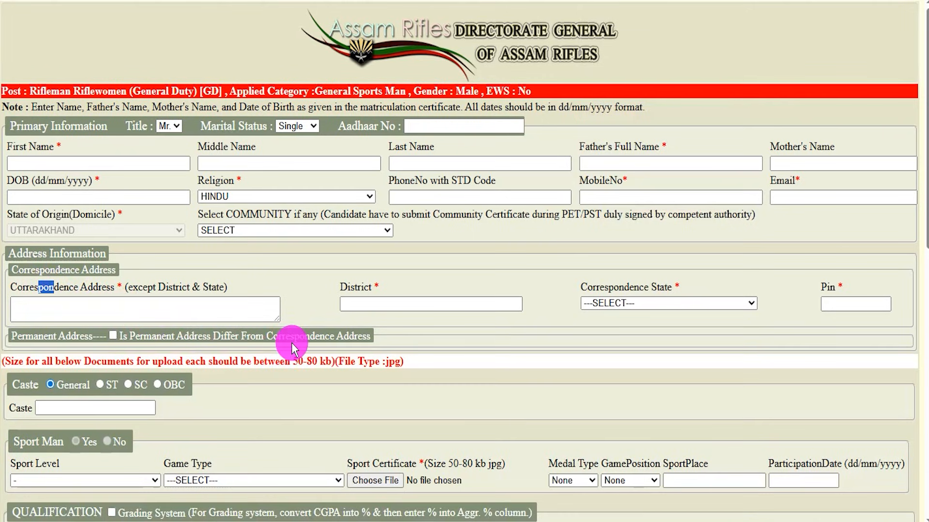
# Set the caste category to SC, highlight the Caste labels, and place the cursor in the Caste text field
pyautogui.click(228, 403)
pyautogui.click(107, 383)
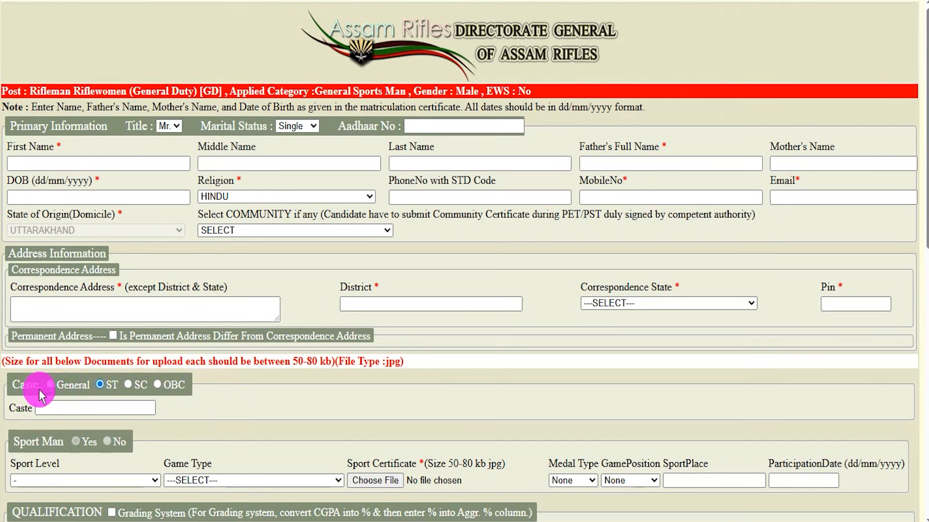
pyautogui.moveTo(25, 385); pyautogui.dragTo(30, 385)
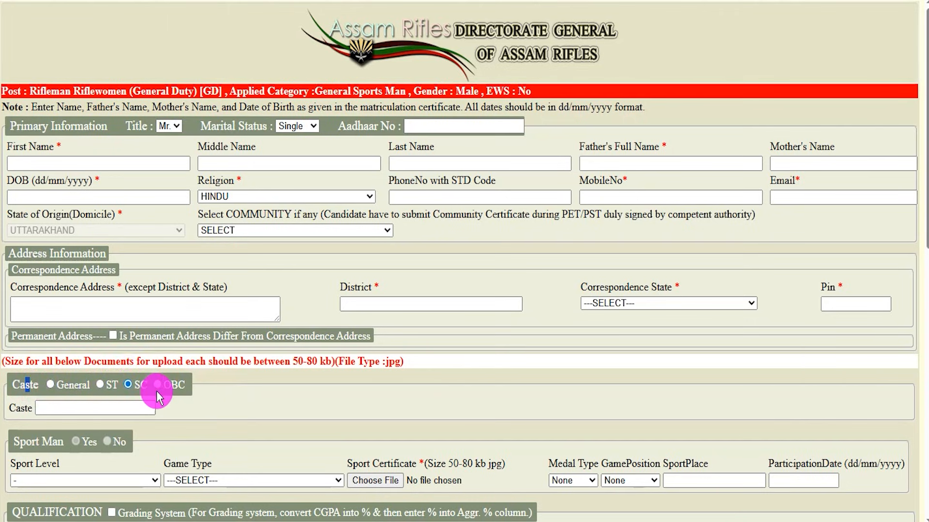
pyautogui.click(257, 400)
pyautogui.moveTo(20, 409); pyautogui.dragTo(34, 409)
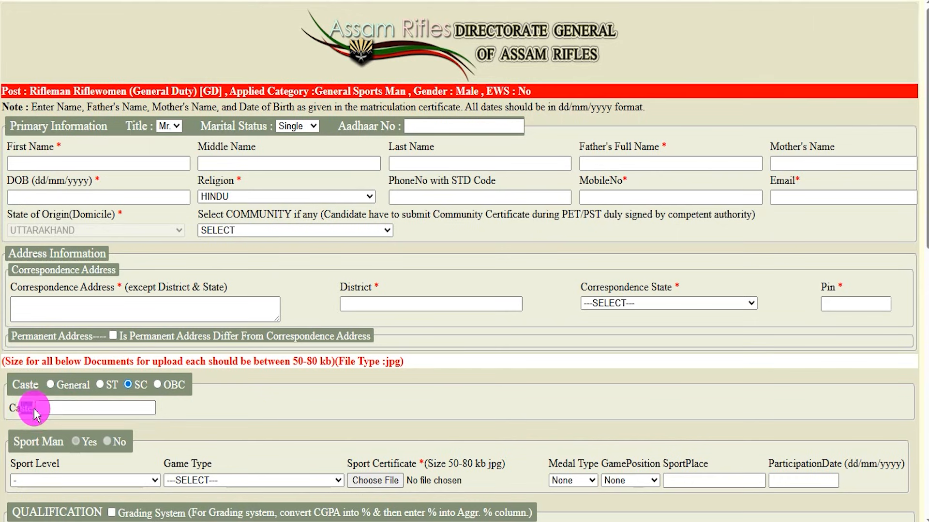
pyautogui.click(140, 408)
# Highlight the jpg file type in the document upload note and the Sport Man section heading
pyautogui.scroll(-3, 196, 400)
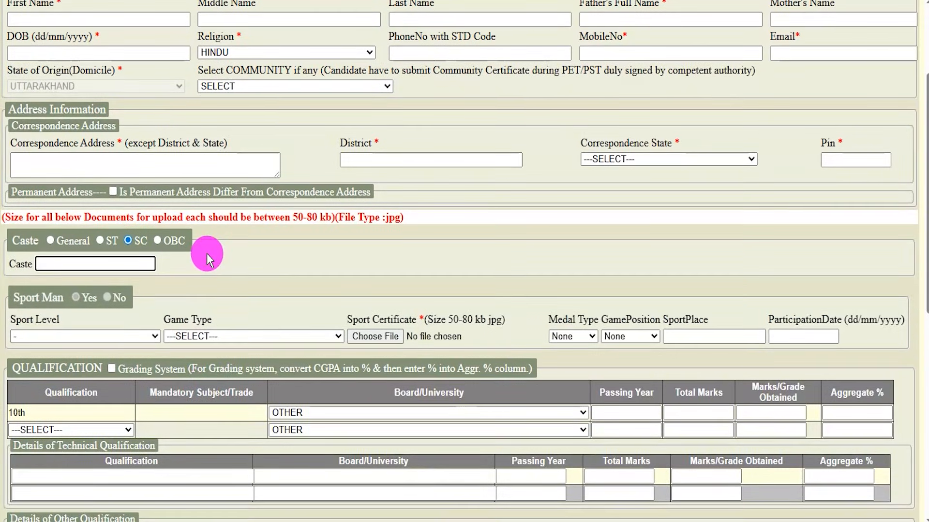
pyautogui.moveTo(293, 218); pyautogui.dragTo(393, 218)
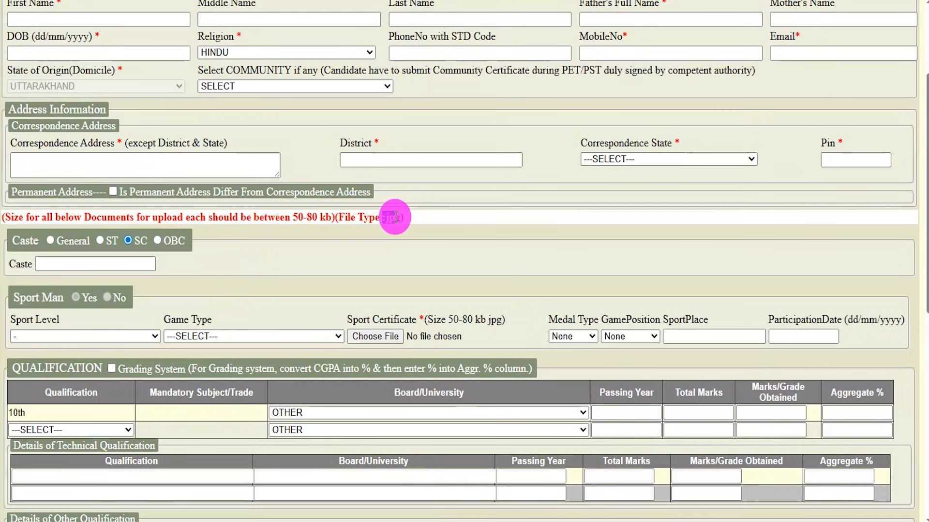
pyautogui.scroll(-3, 177, 285)
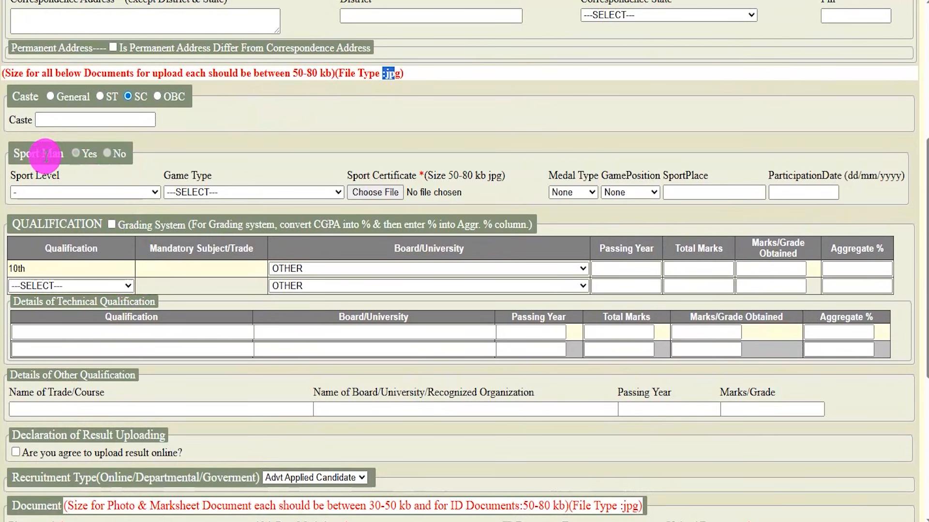
pyautogui.moveTo(37, 153); pyautogui.dragTo(77, 156)
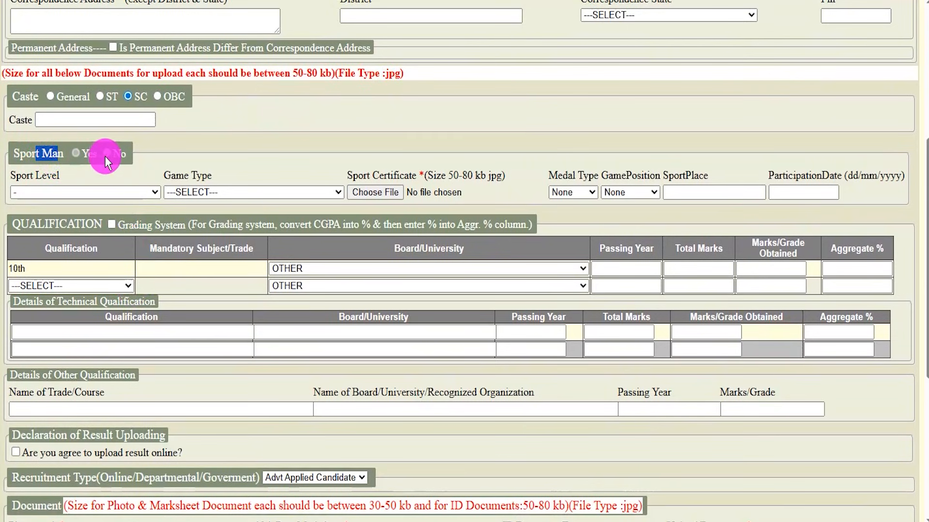
# Set the sport level to Inter-University Tournaments and the game type to Badminton after browsing the available games
pyautogui.click(48, 192)
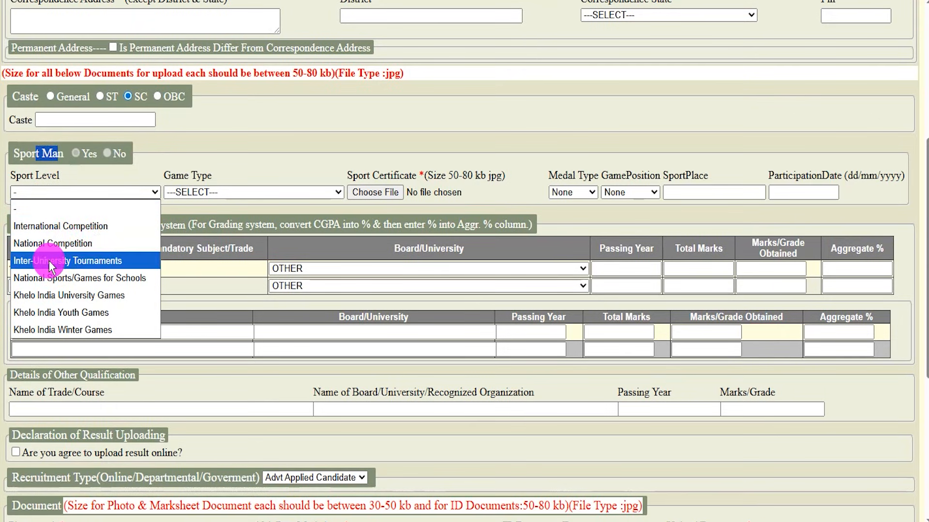
pyautogui.click(86, 261)
pyautogui.click(194, 193)
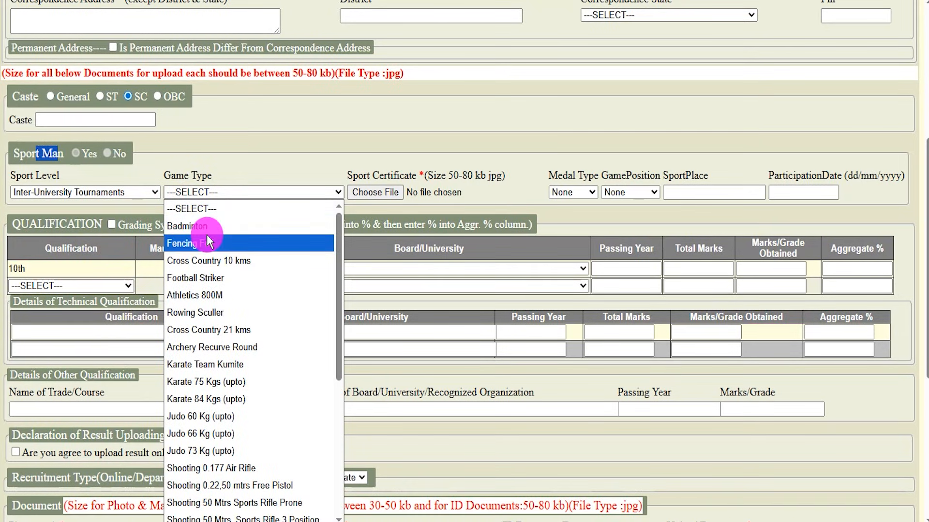
pyautogui.scroll(-4, 232, 315)
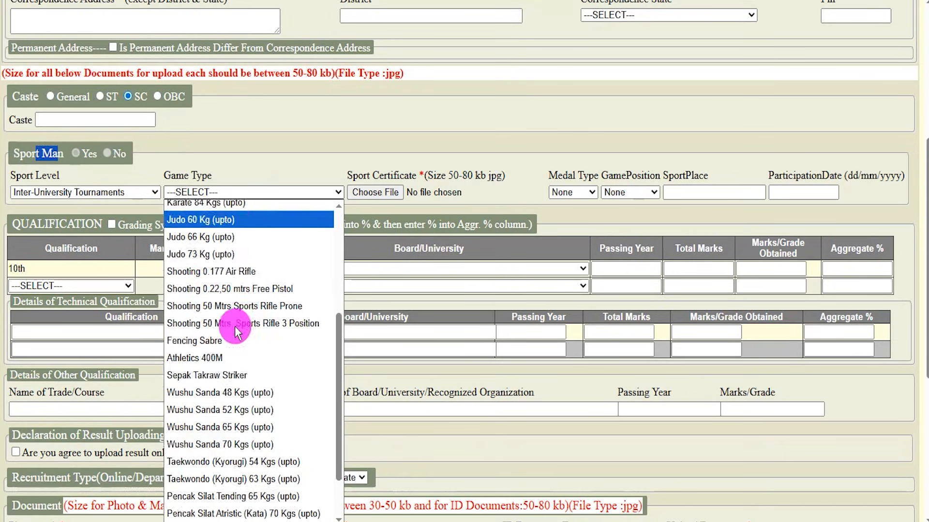
pyautogui.scroll(-1, 236, 333)
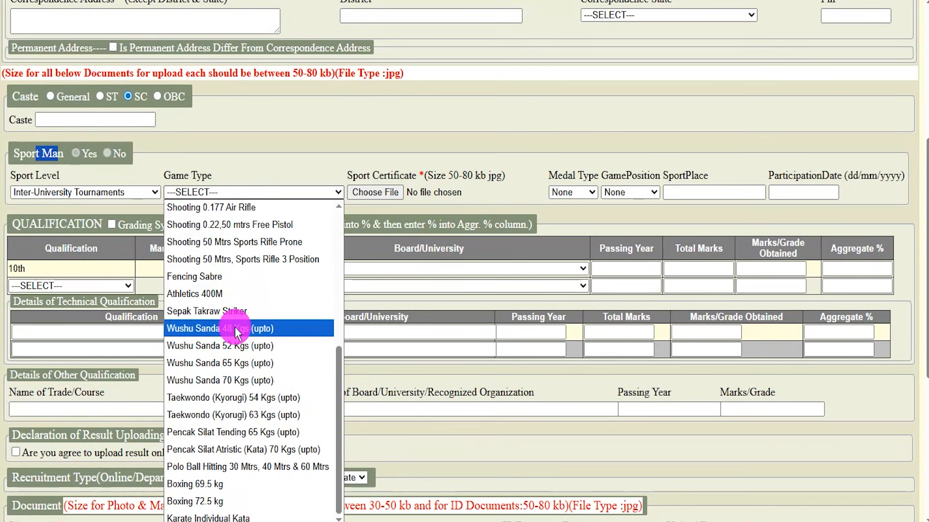
pyautogui.scroll(5, 236, 333)
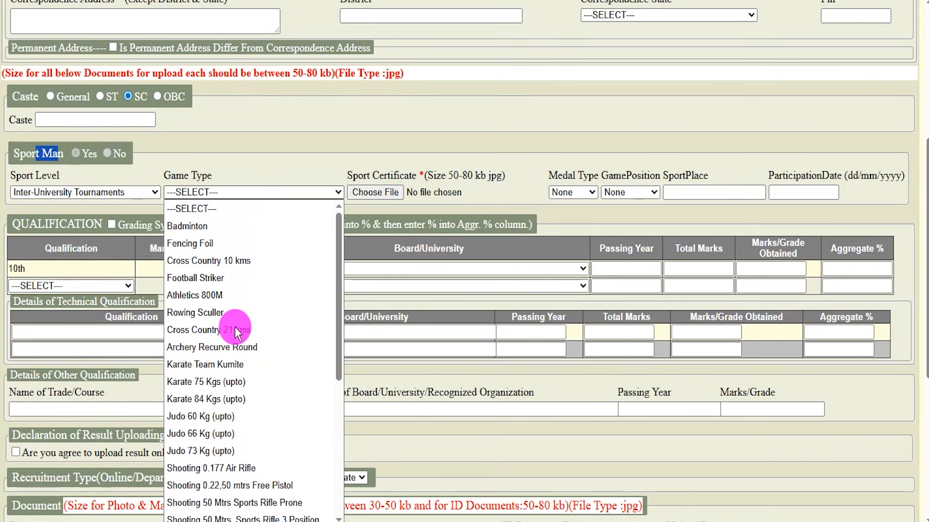
pyautogui.click(196, 226)
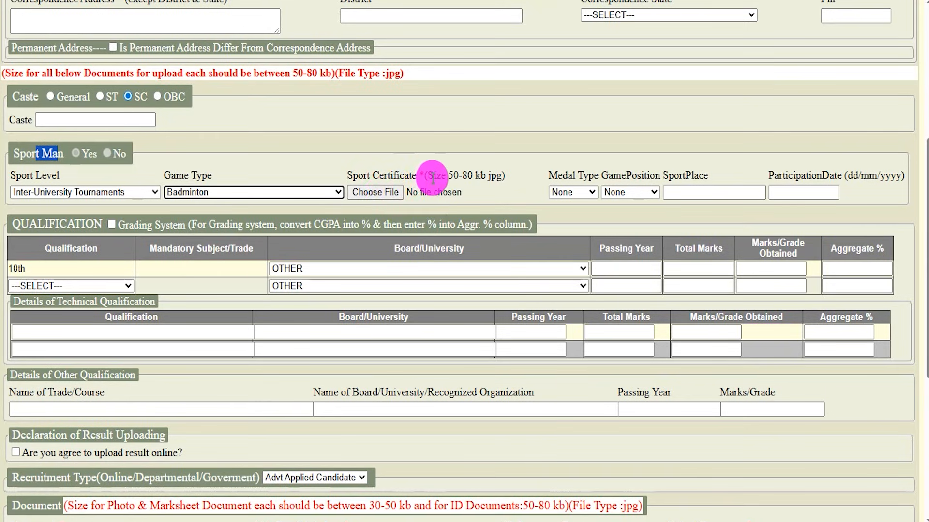
# Highlight the sport certificate's 50-80 kb jpg requirement, mark its file chooser with a pen tick, and clear the mark
pyautogui.moveTo(434, 176); pyautogui.dragTo(495, 175)
pyautogui.click(391, 0)
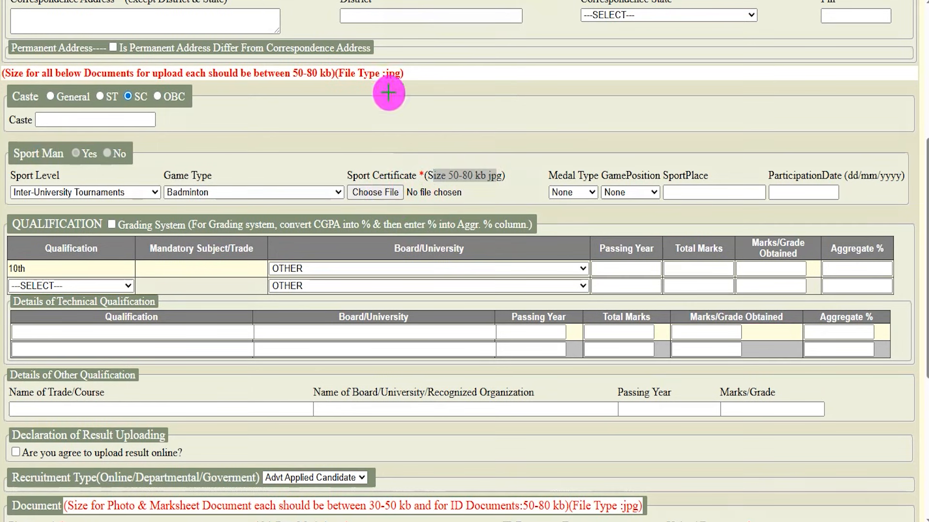
pyautogui.moveTo(398, 194); pyautogui.dragTo(435, 153)
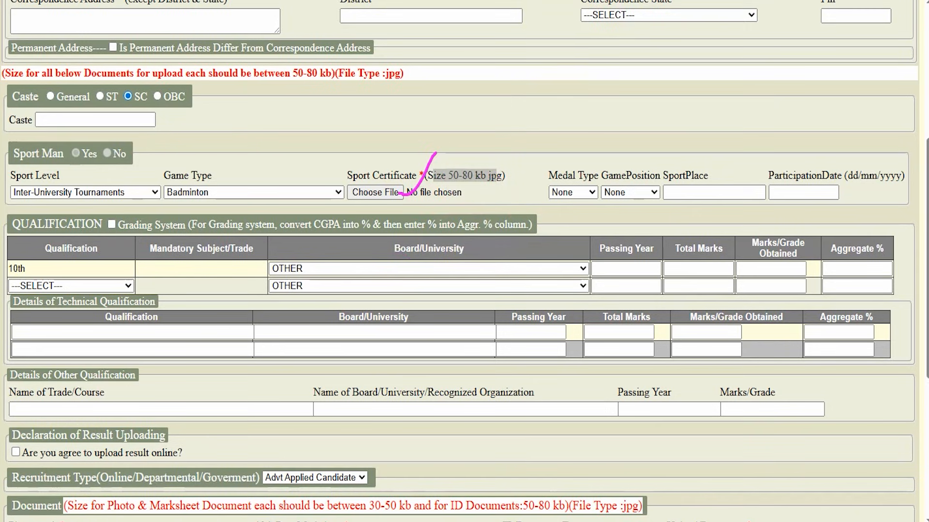
pyautogui.press('Escape')
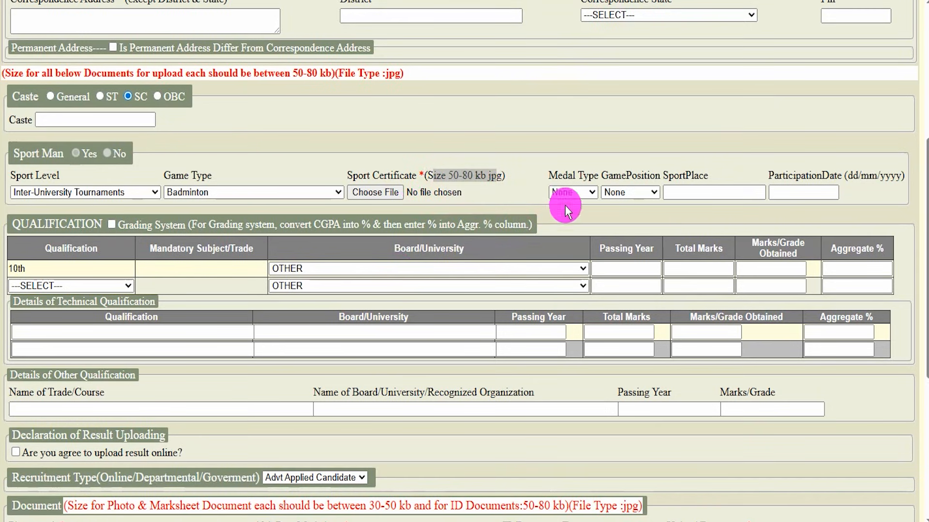
# Set the medal type to Gold and the game position to 1 in the Sport Man section
pyautogui.click(575, 193)
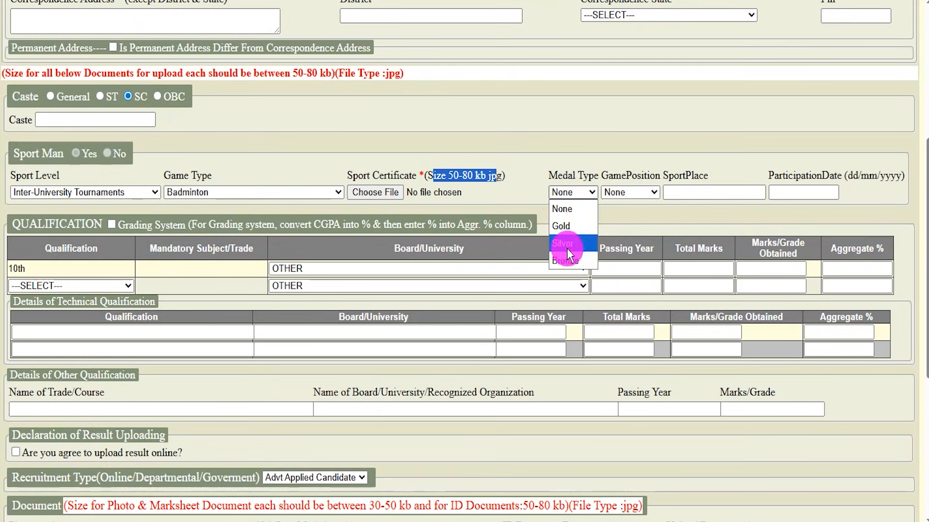
pyautogui.click(562, 226)
pyautogui.click(630, 192)
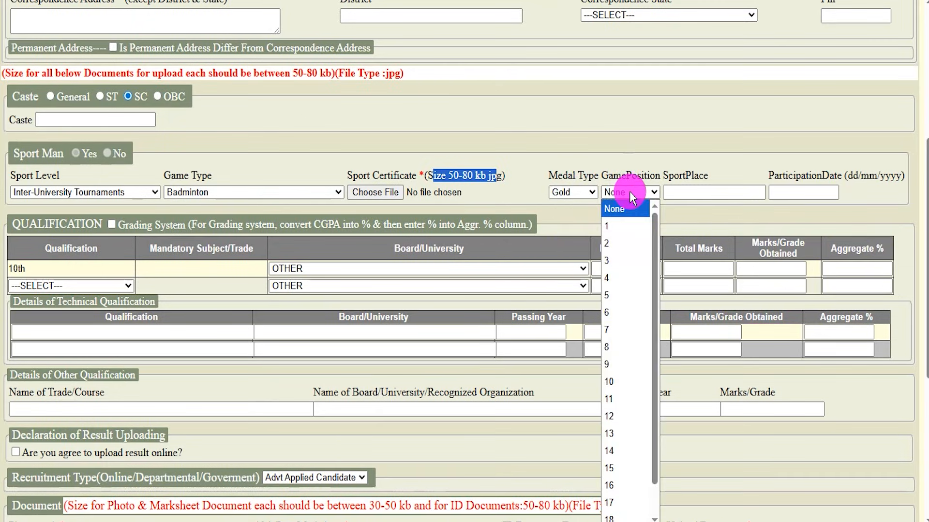
pyautogui.click(606, 226)
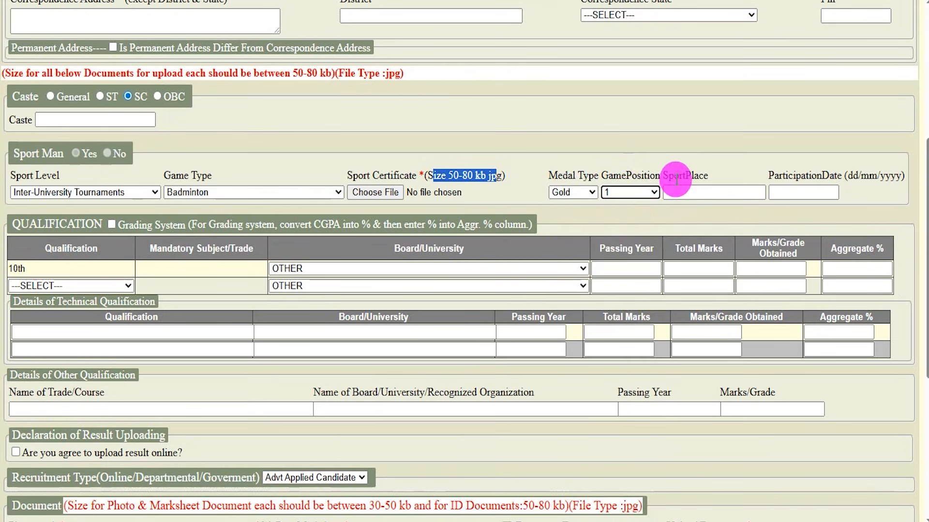
# Highlight the SportPlace and ParticipationDate labels and place the cursor in each of their fields
pyautogui.moveTo(674, 176); pyautogui.dragTo(696, 173)
pyautogui.click(692, 192)
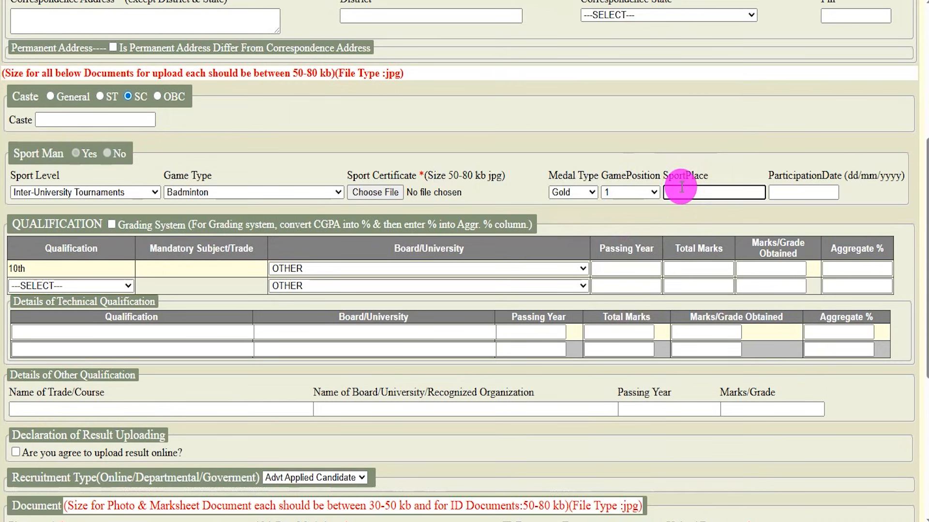
pyautogui.moveTo(773, 175); pyautogui.dragTo(820, 176)
pyautogui.click(789, 193)
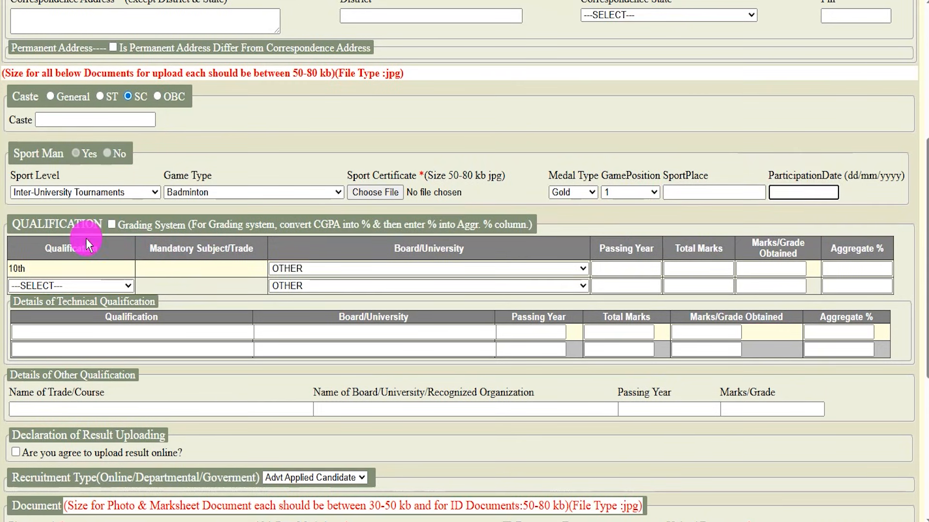
# Highlight the Qualification heading and Grading System label, and point out the 10th row and the additional qualification choice below it
pyautogui.moveTo(15, 224); pyautogui.dragTo(85, 225)
pyautogui.scroll(-3, 145, 240)
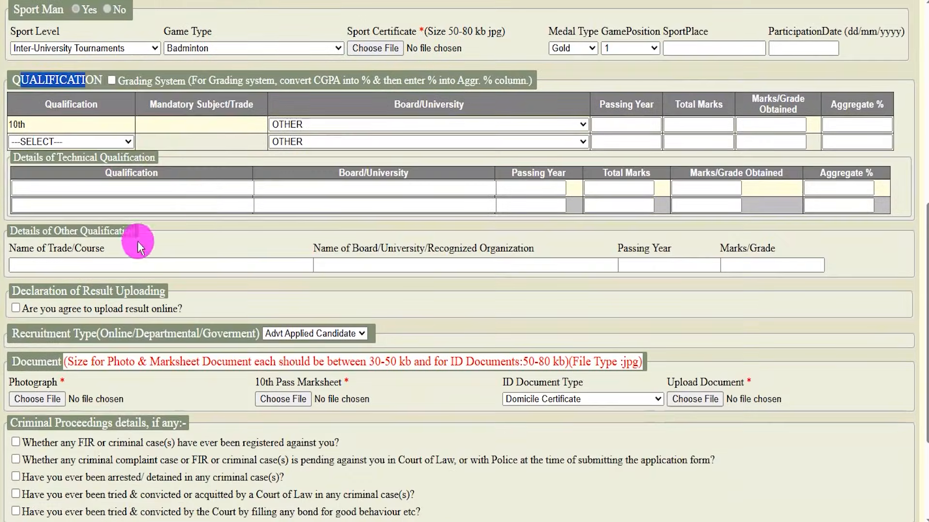
pyautogui.scroll(2, 129, 203)
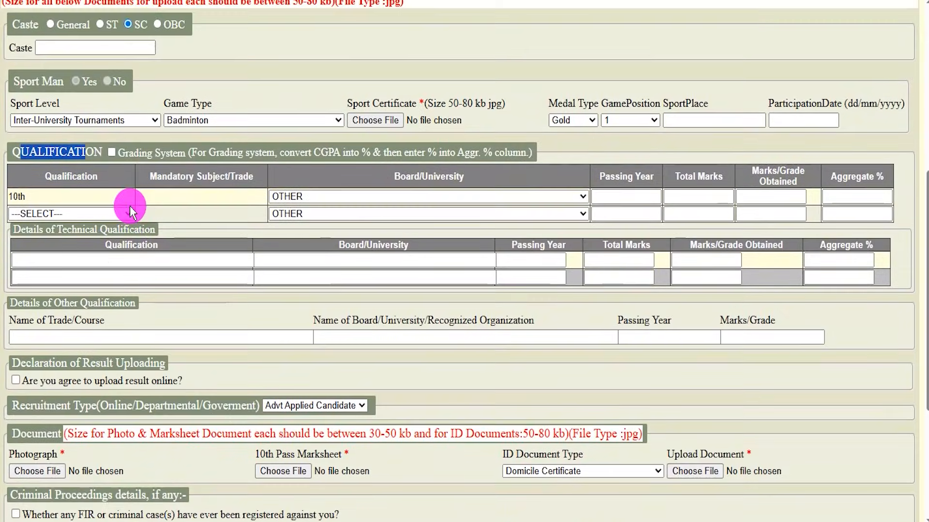
pyautogui.click(170, 157)
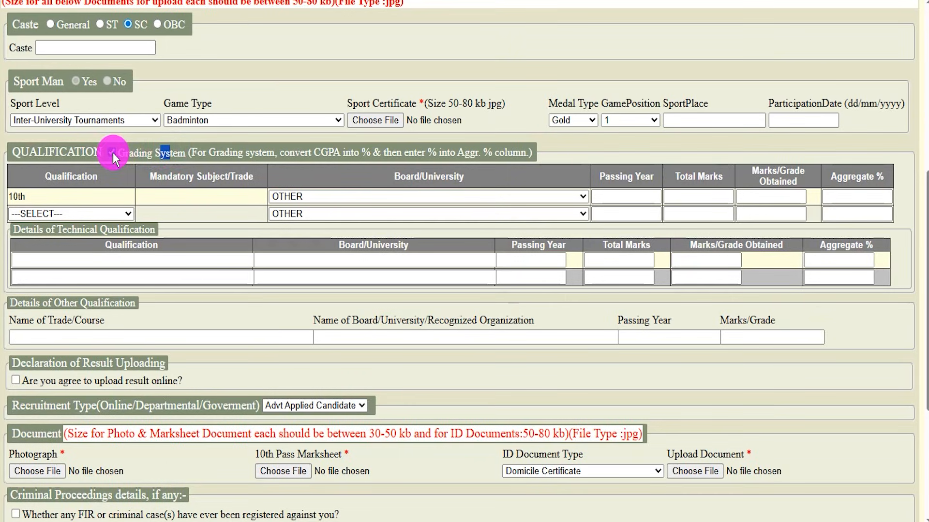
pyautogui.click(59, 213)
pyautogui.click(59, 214)
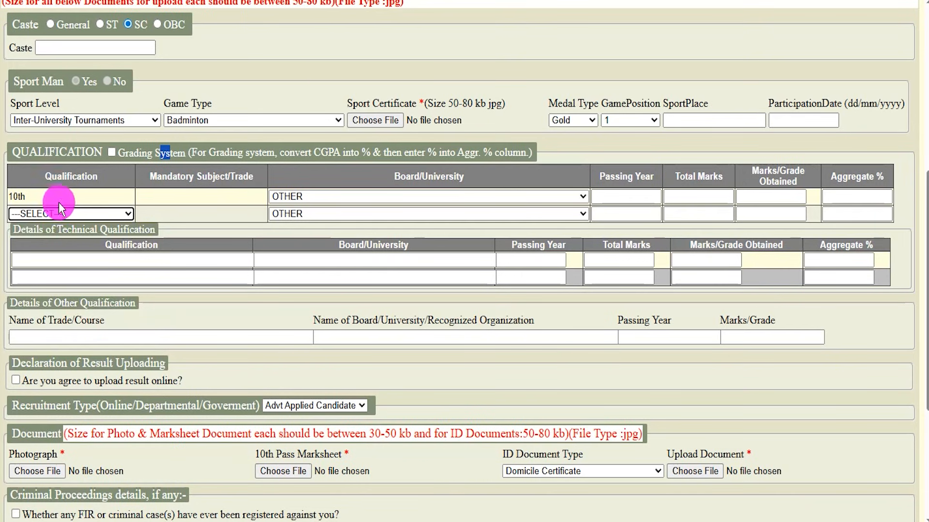
pyautogui.click(59, 202)
# Fill the 10th row with CBSE BOARD, 600 total marks and 450 marks obtained, and highlight its aggregate percentage
pyautogui.click(286, 196)
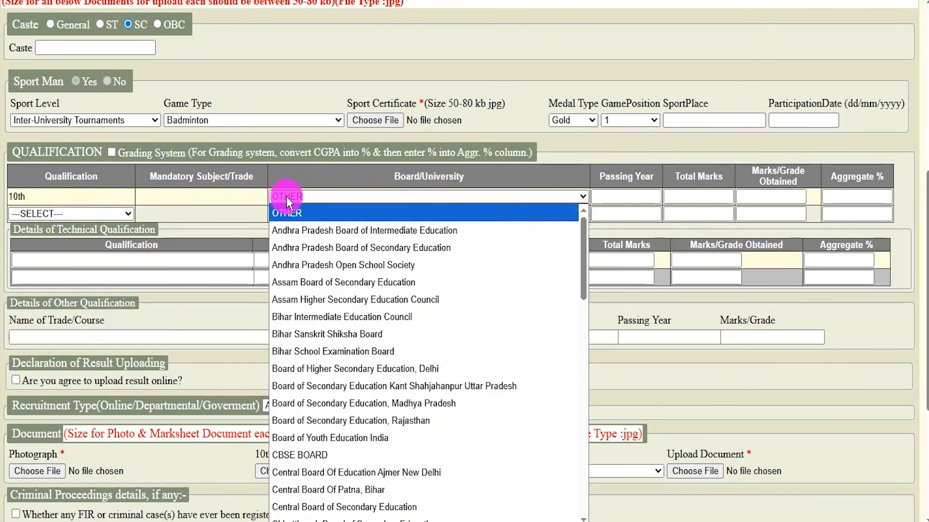
pyautogui.write('ce')
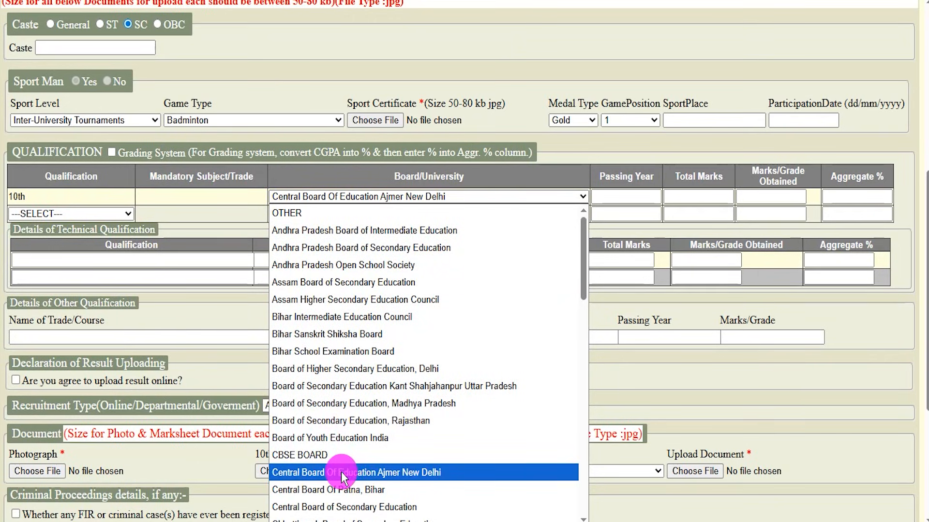
pyautogui.click(310, 455)
pyautogui.click(630, 198)
pyautogui.click(685, 197)
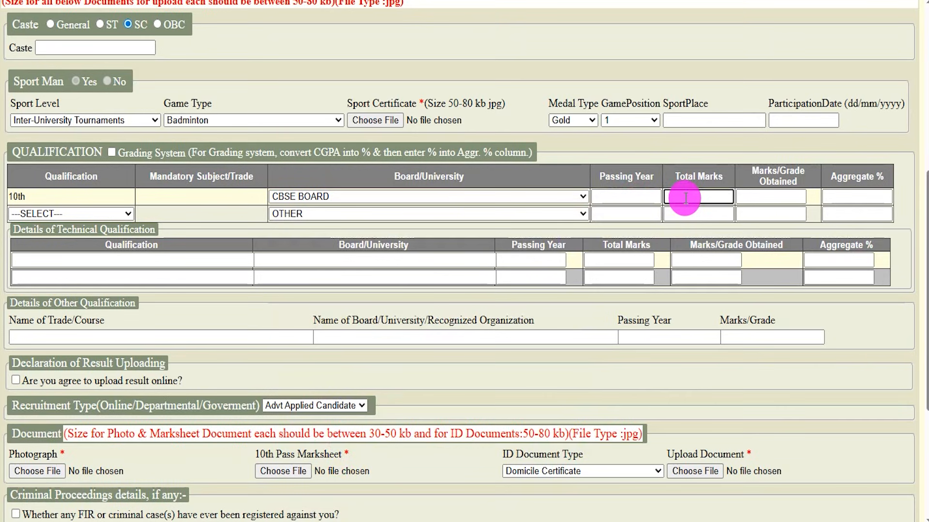
pyautogui.click(756, 199)
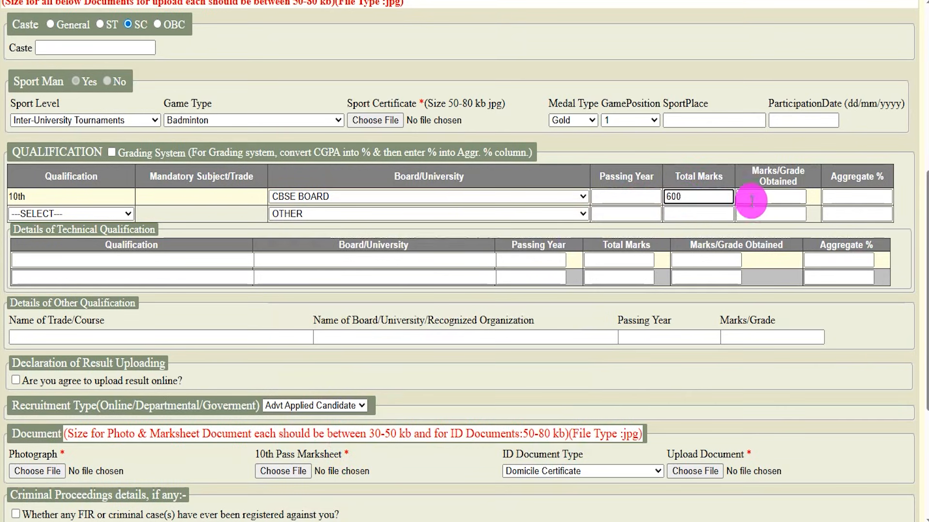
pyautogui.write('450')
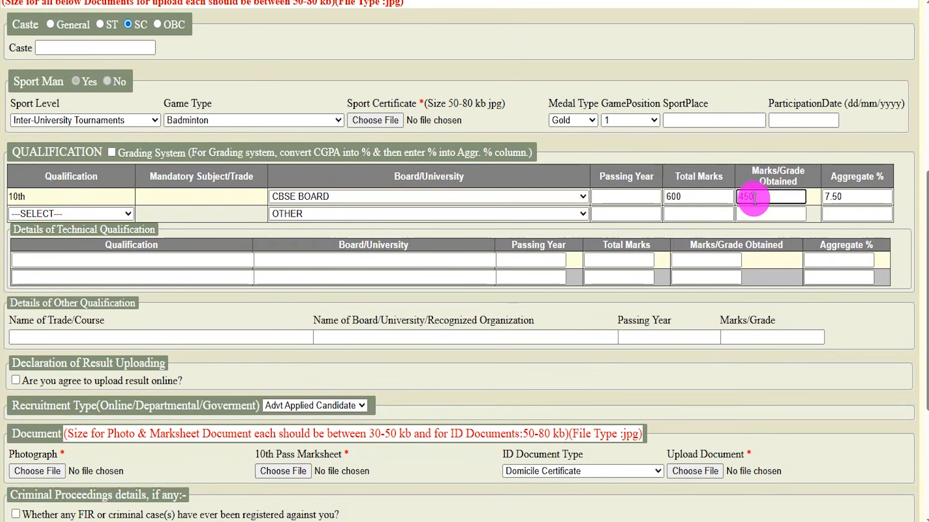
pyautogui.press('BackSpace')
pyautogui.moveTo(860, 197); pyautogui.dragTo(828, 197)
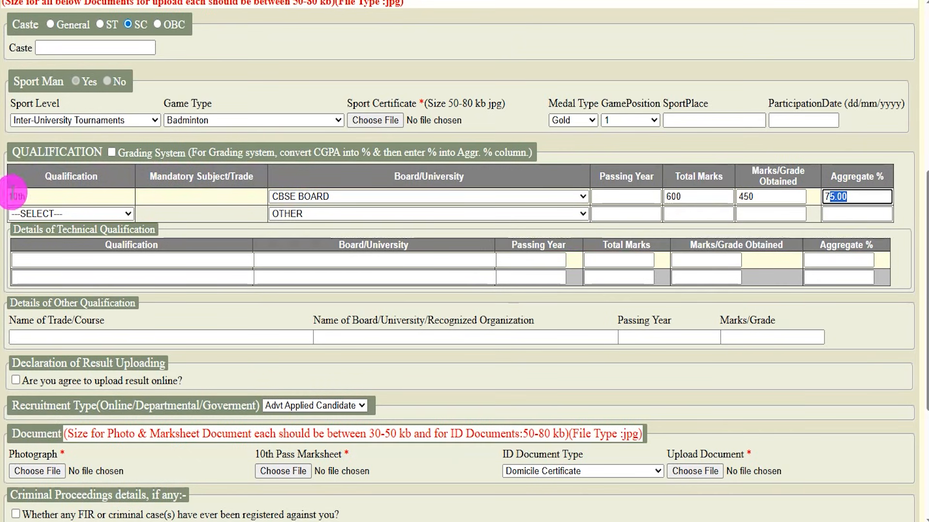
# Set the additional qualification to 12th and place the cursor in its passing year, marks and aggregate percentage fields
pyautogui.moveTo(13, 196); pyautogui.dragTo(138, 195)
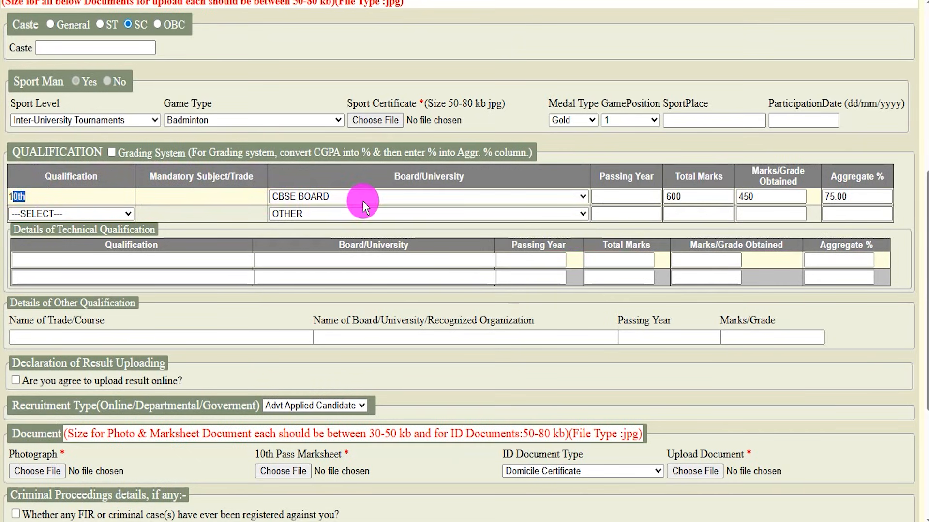
pyautogui.click(112, 217)
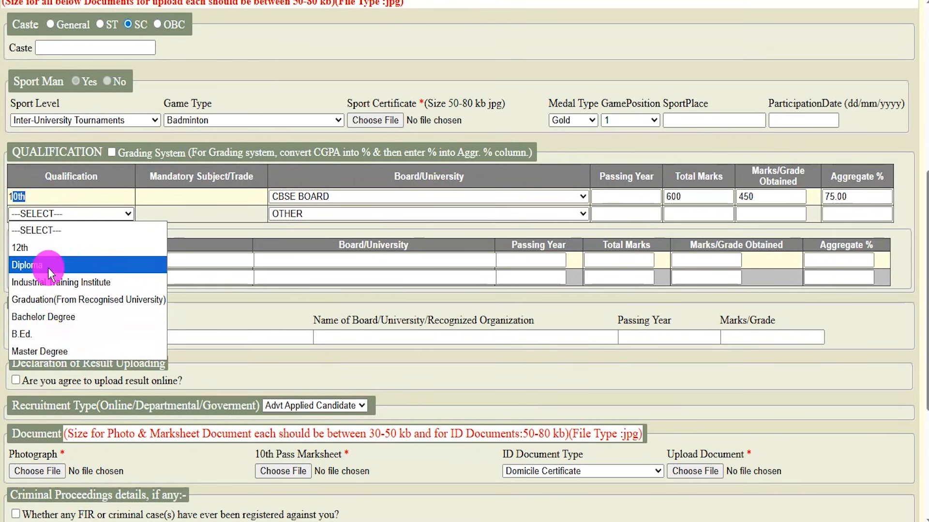
pyautogui.click(41, 248)
pyautogui.click(289, 213)
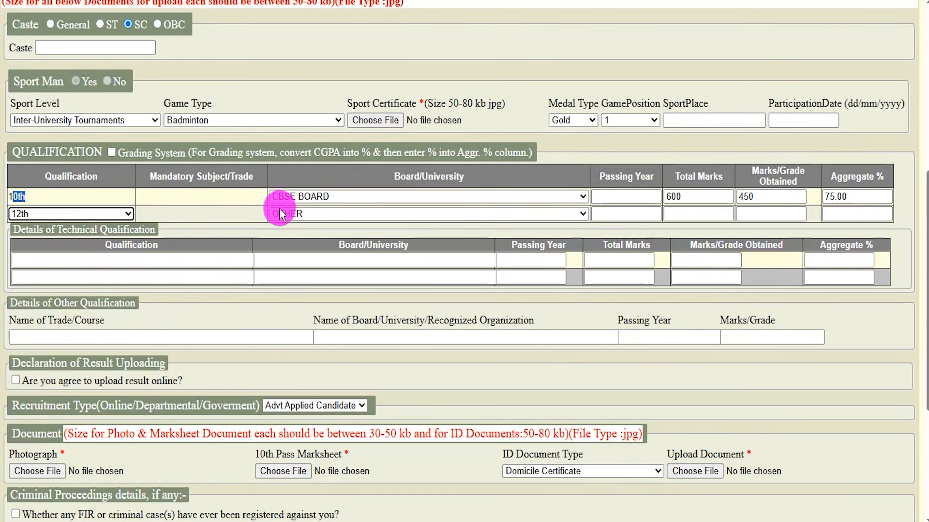
pyautogui.click(615, 213)
pyautogui.click(732, 212)
pyautogui.click(852, 213)
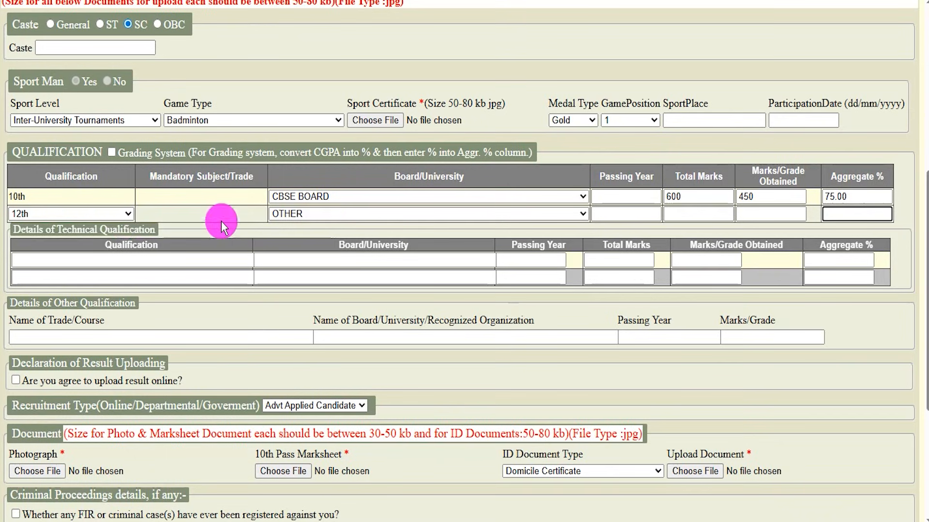
# Highlight the Details of Technical Qualification heading and place the cursor in the first row's fields
pyautogui.moveTo(28, 229); pyautogui.dragTo(144, 246)
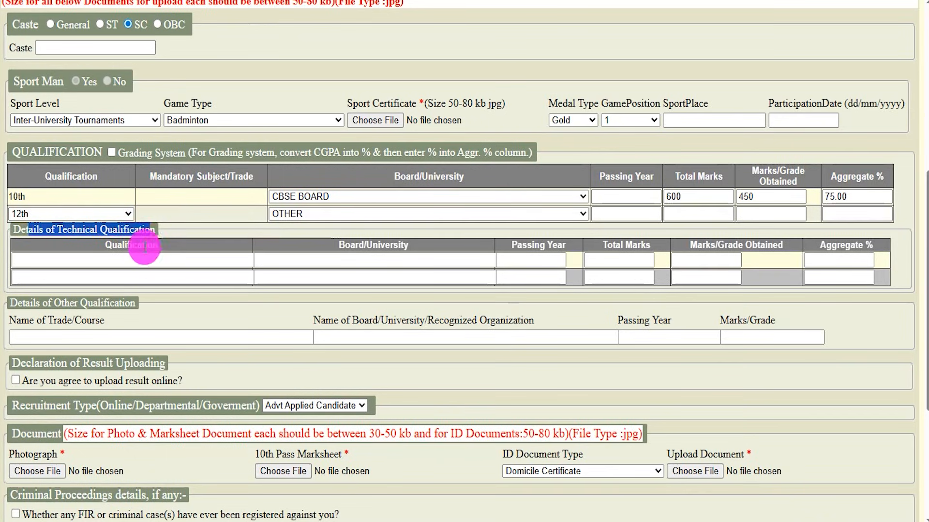
pyautogui.click(20, 256)
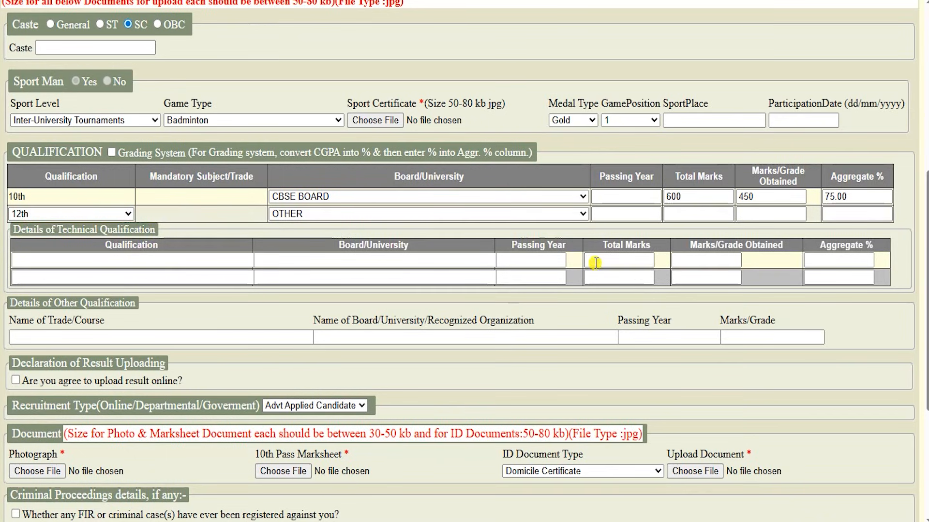
pyautogui.click(814, 261)
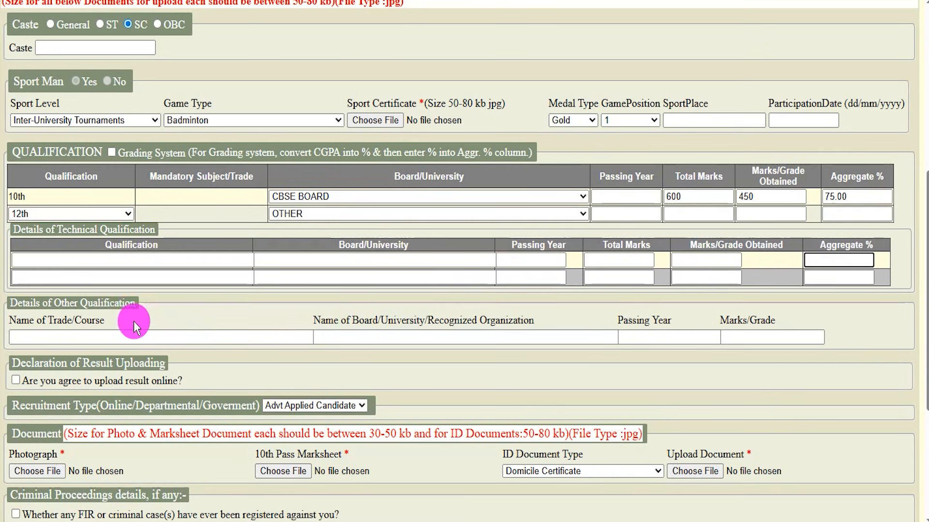
# Highlight the Details of Other Qualification heading and place the cursor in the trade, board, passing year and marks fields
pyautogui.moveTo(37, 304); pyautogui.dragTo(113, 305)
pyautogui.scroll(-3, 114, 305)
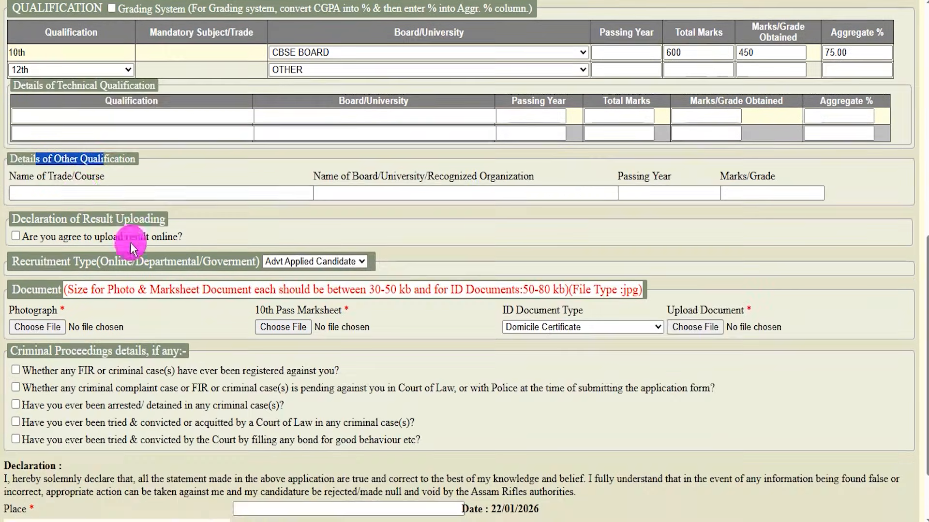
pyautogui.moveTo(46, 182); pyautogui.dragTo(114, 181)
pyautogui.click(114, 192)
pyautogui.click(381, 193)
pyautogui.click(660, 193)
pyautogui.click(758, 193)
# Highlight the result-uploading declaration and agree to upload the result online
pyautogui.click(15, 236)
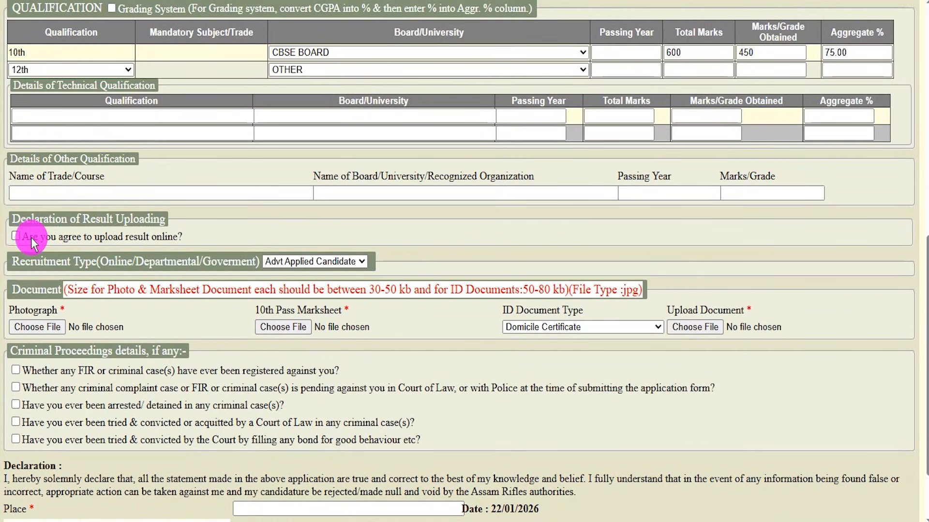
pyautogui.moveTo(37, 236); pyautogui.dragTo(118, 236)
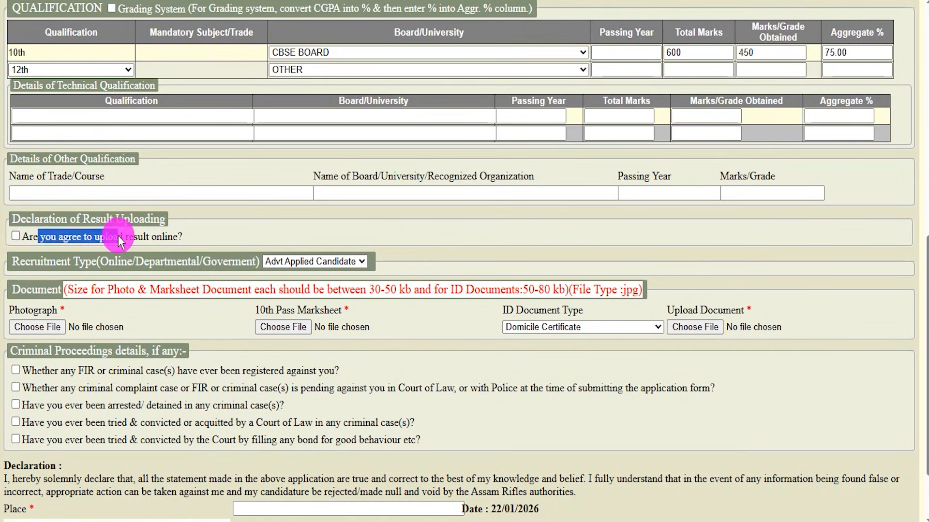
pyautogui.click(15, 236)
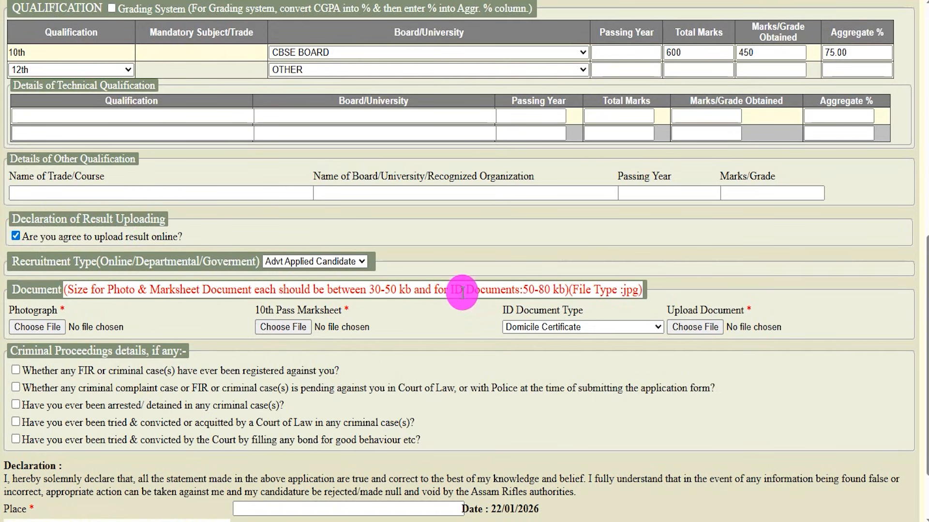
# Highlight the Document, Photograph, 10th Pass Marksheet and ID Document Type labels, and view the available ID document types
pyautogui.doubleClick(41, 290)
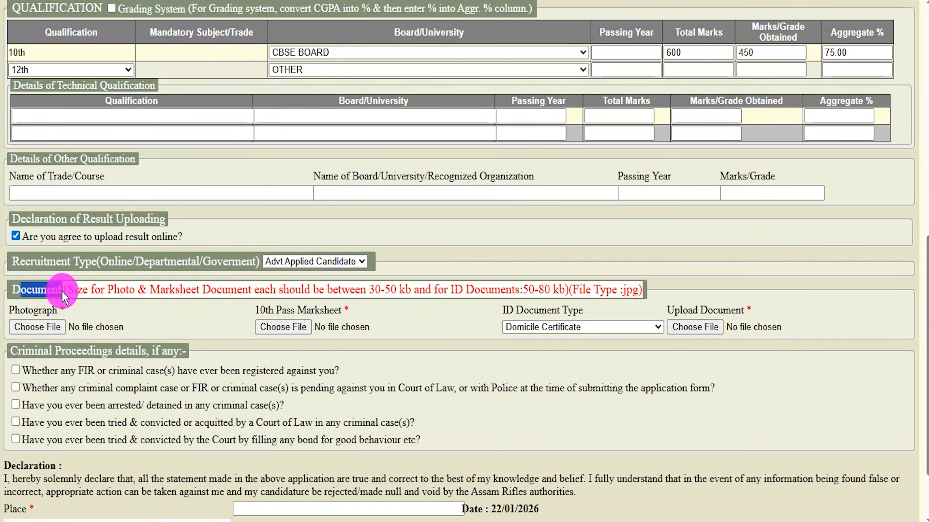
pyautogui.doubleClick(22, 310)
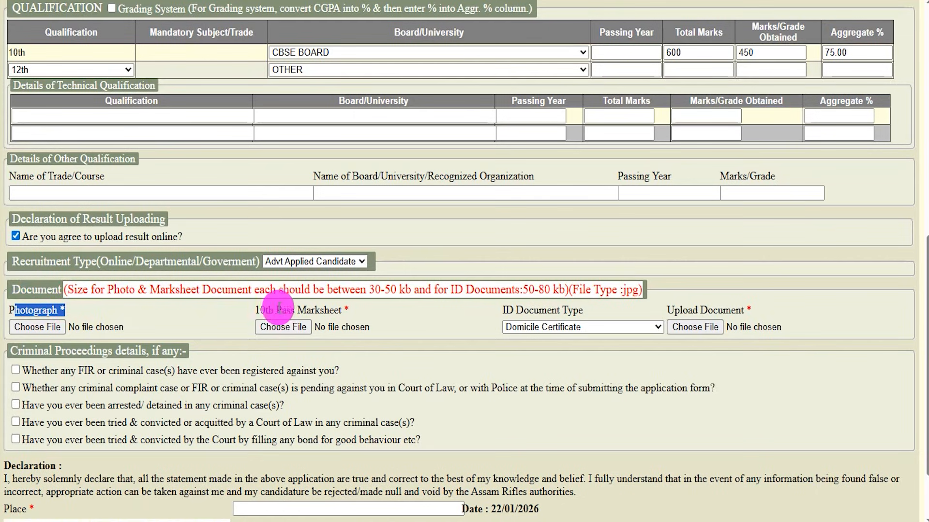
pyautogui.moveTo(268, 310); pyautogui.dragTo(311, 308)
pyautogui.moveTo(524, 310); pyautogui.dragTo(568, 308)
pyautogui.click(571, 326)
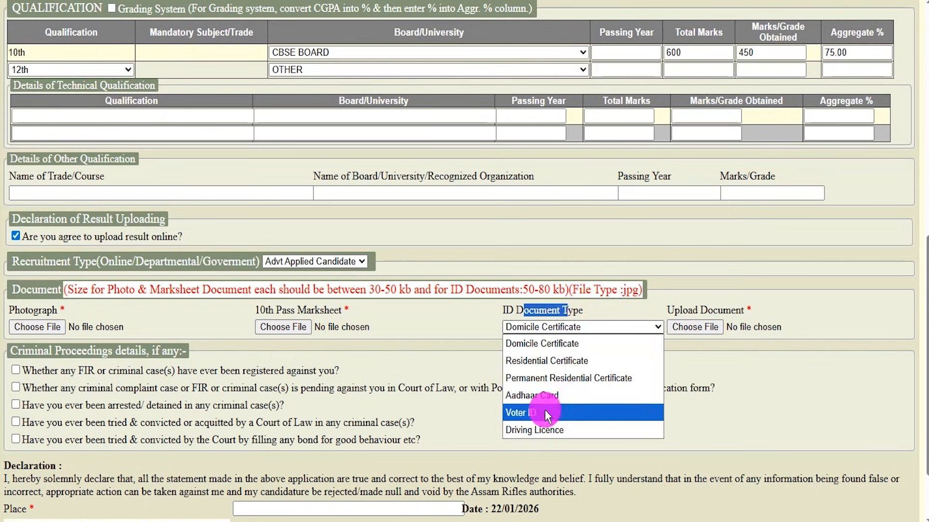
pyautogui.click(762, 409)
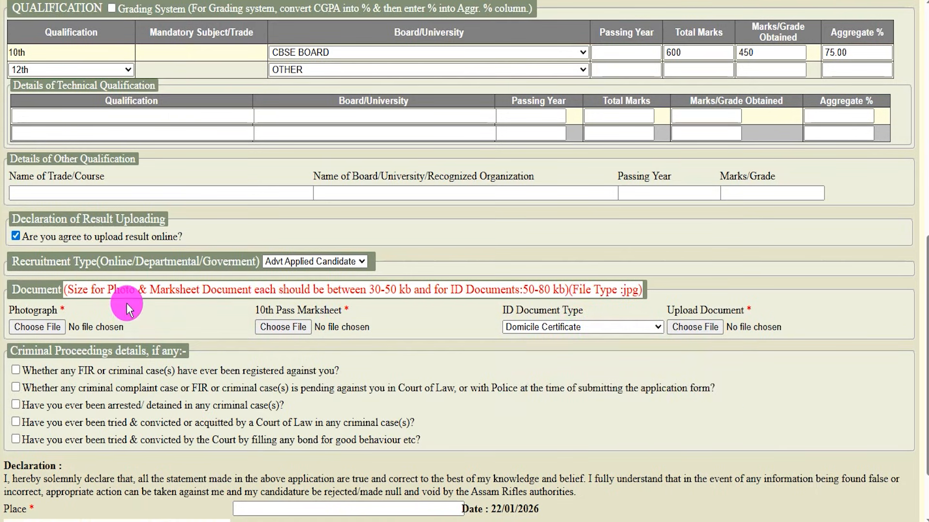
# Highlight the 30-50 kb and 50-80 kb size limits and mark the photograph, marksheet and ID document uploads with the pen
pyautogui.moveTo(370, 284); pyautogui.dragTo(443, 290)
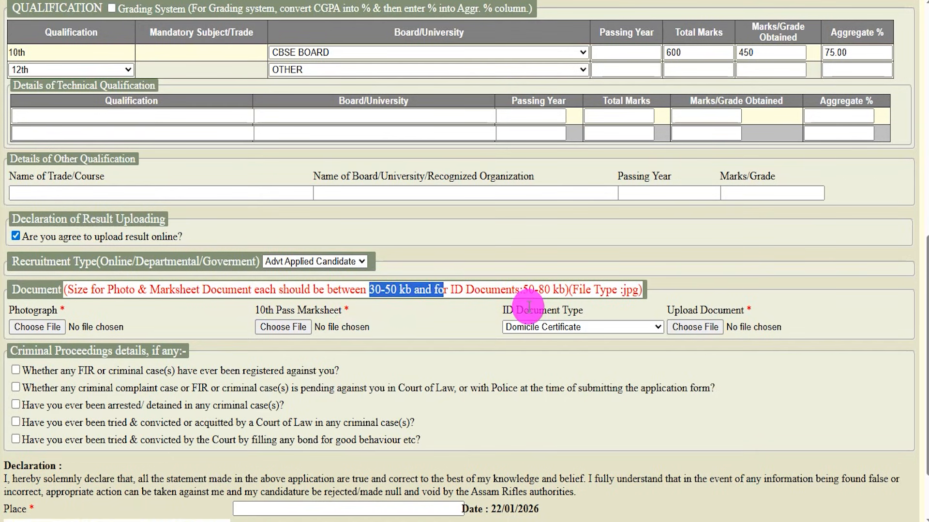
pyautogui.moveTo(528, 290); pyautogui.dragTo(551, 289)
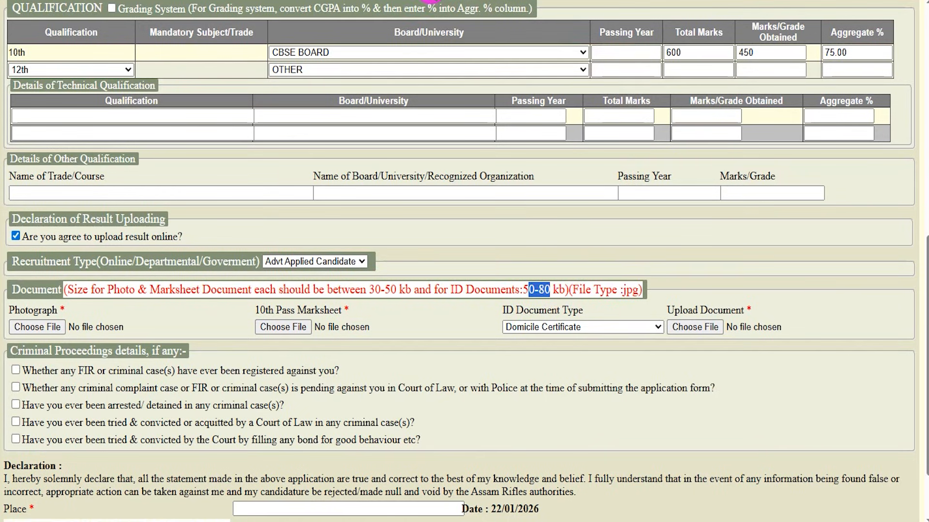
pyautogui.moveTo(63, 322); pyautogui.dragTo(95, 290)
pyautogui.moveTo(302, 327); pyautogui.dragTo(335, 287)
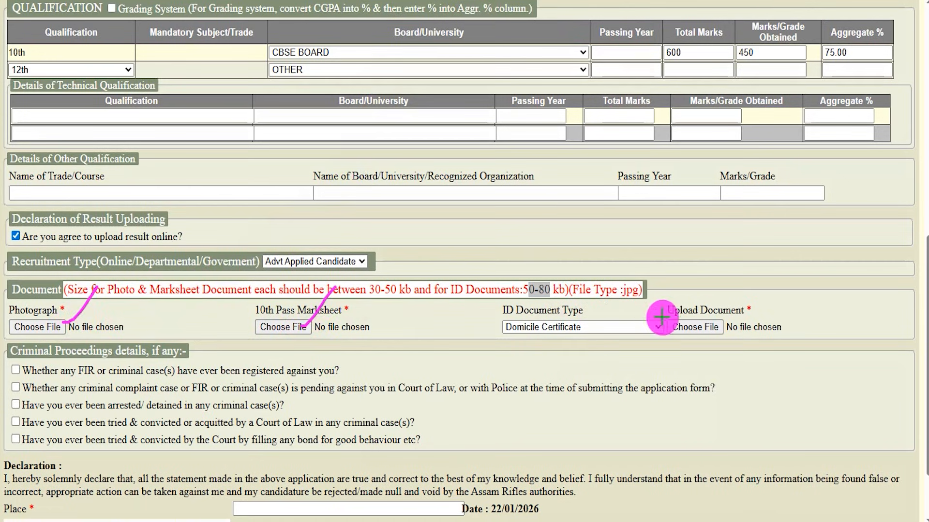
pyautogui.moveTo(716, 328); pyautogui.dragTo(737, 290)
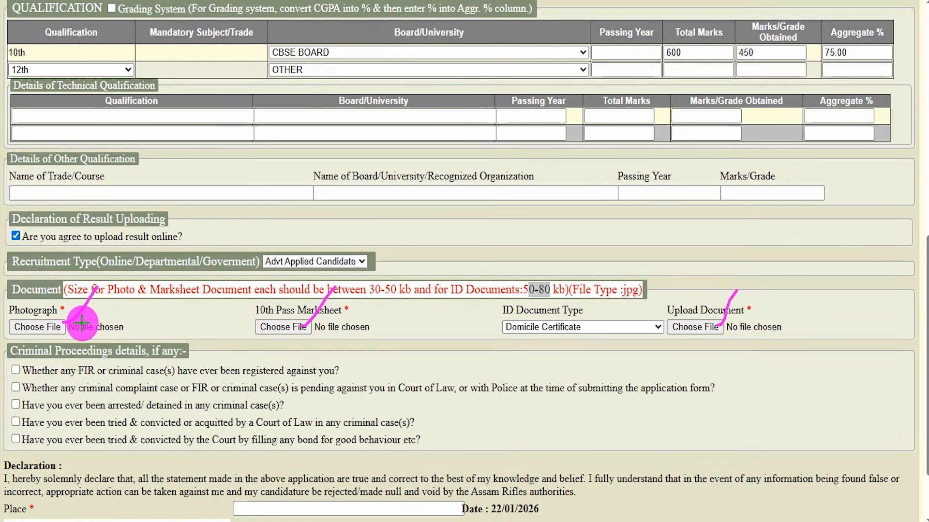
pyautogui.moveTo(116, 316); pyautogui.dragTo(168, 316)
pyautogui.moveTo(272, 319); pyautogui.dragTo(292, 319)
pyautogui.moveTo(548, 316); pyautogui.dragTo(616, 315)
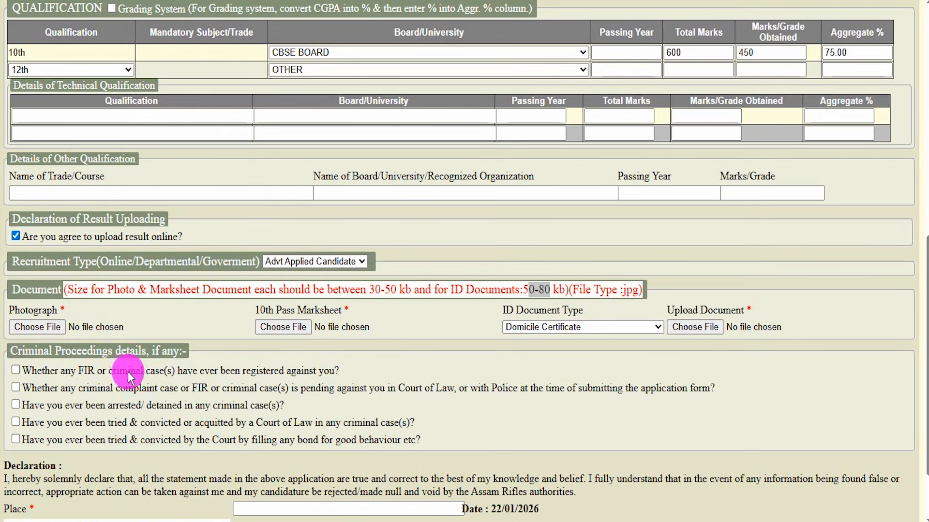
# Check and uncheck the FIR question in Criminal Proceedings, and highlight the pending-case and arrest questions
pyautogui.click(17, 371)
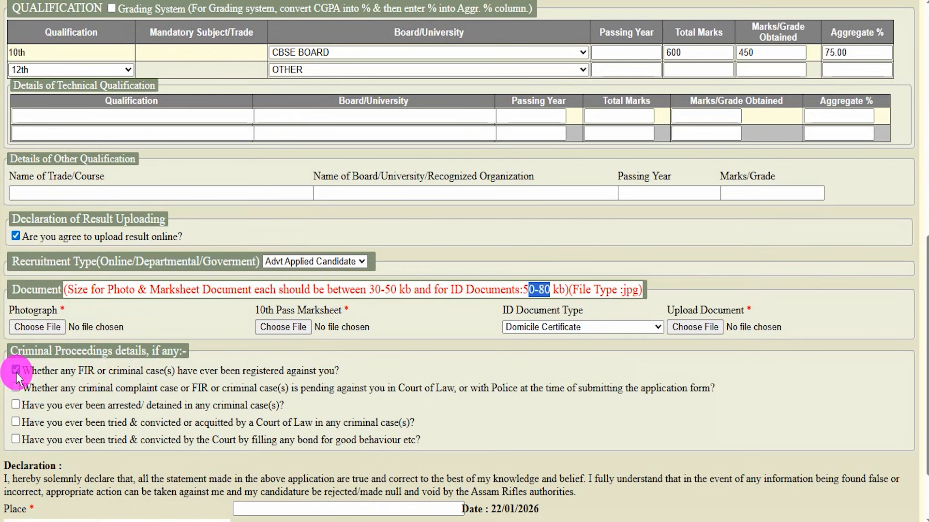
pyautogui.click(16, 372)
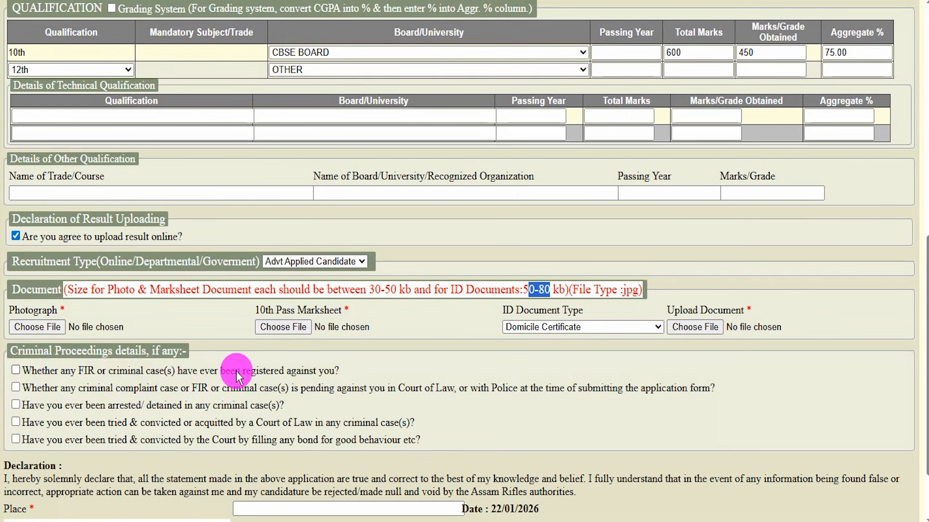
pyautogui.scroll(-2, 236, 371)
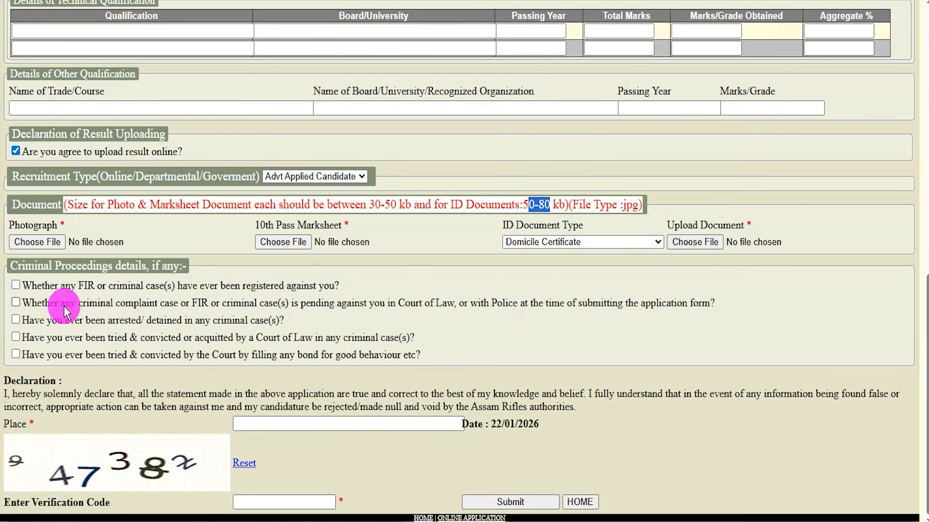
pyautogui.moveTo(97, 306); pyautogui.dragTo(223, 309)
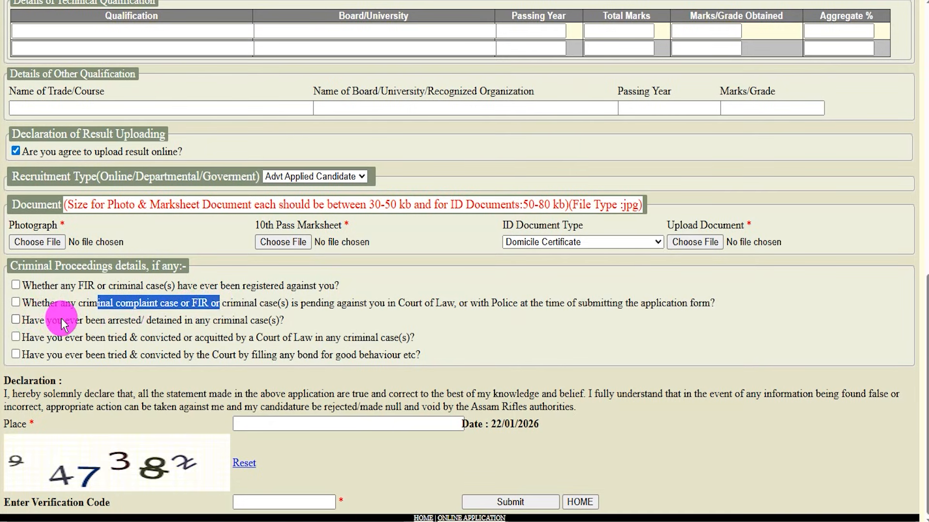
pyautogui.moveTo(57, 321); pyautogui.dragTo(111, 321)
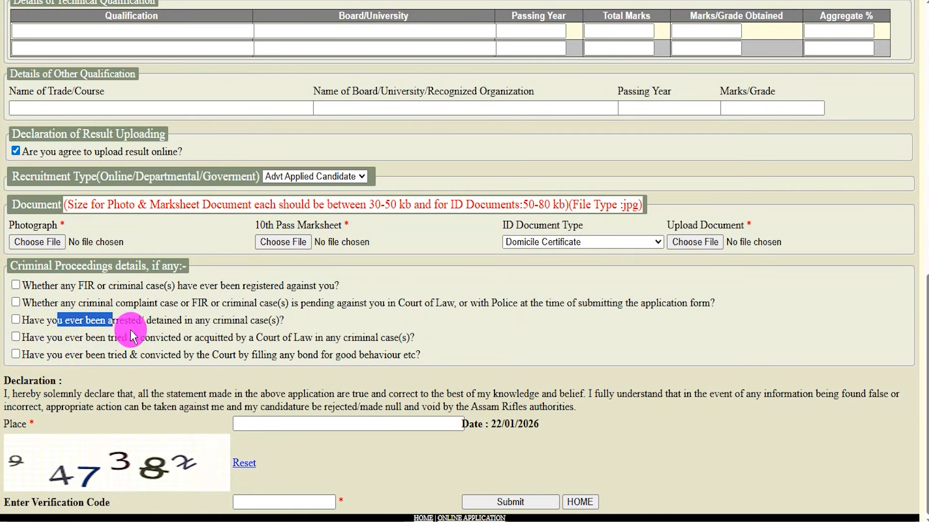
# Highlight the Declaration heading and place the cursor in the Place field
pyautogui.click(92, 390)
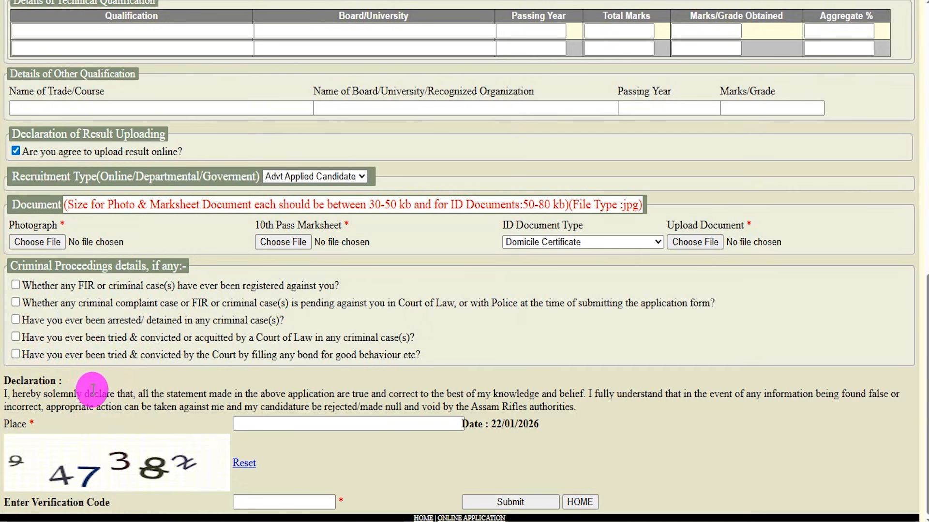
pyautogui.moveTo(12, 381); pyautogui.dragTo(55, 381)
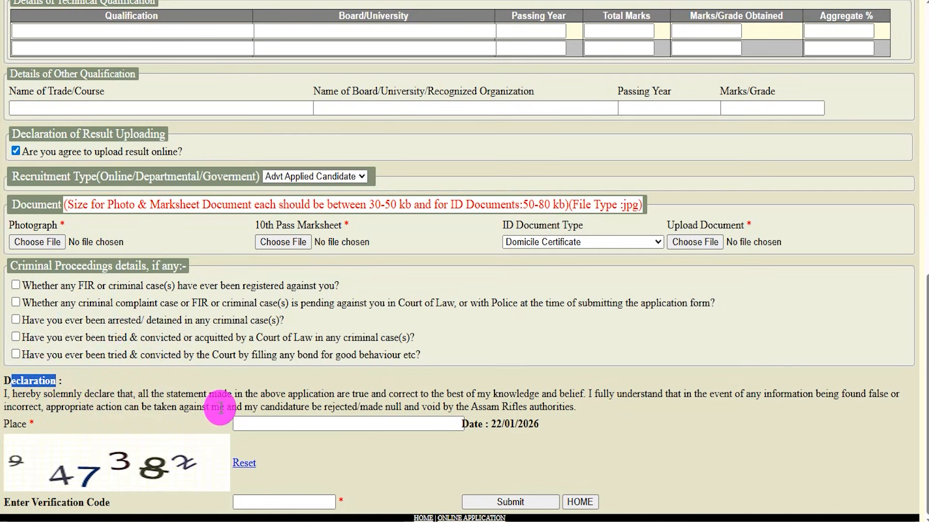
pyautogui.click(265, 424)
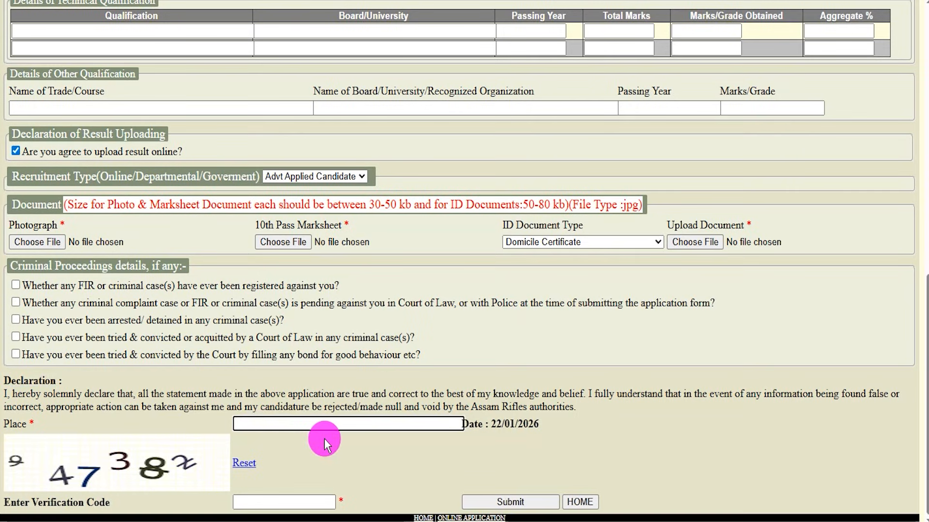
# Mark the verification code image, its entry field and Submit with pen annotations, and submit the application form
pyautogui.hotkey('ctrl', '2')
pyautogui.moveTo(77, 490); pyautogui.dragTo(156, 491)
pyautogui.moveTo(274, 503); pyautogui.dragTo(317, 460)
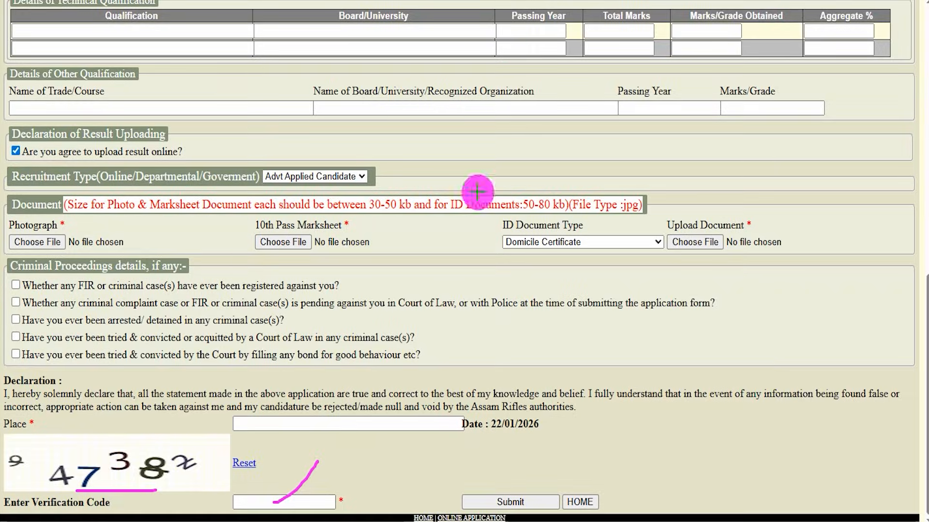
pyautogui.moveTo(625, 304); pyautogui.dragTo(542, 479)
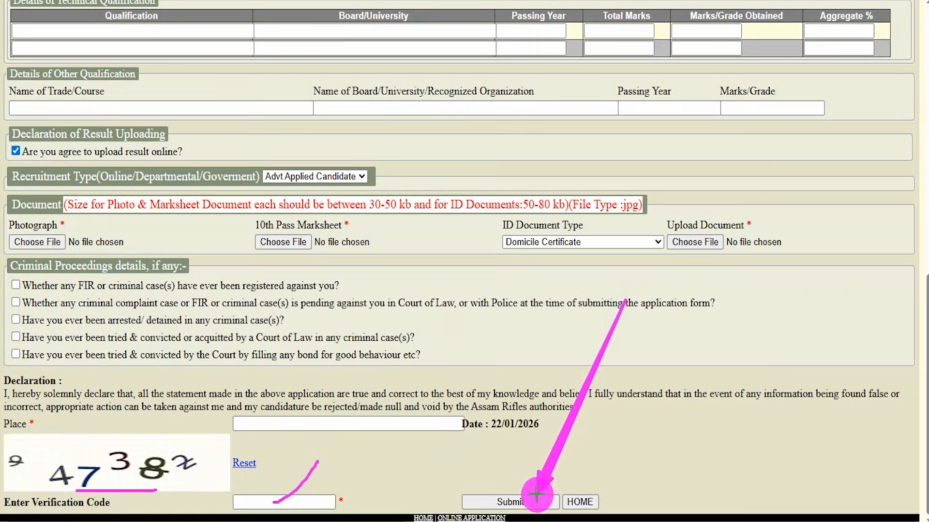
pyautogui.click(535, 501)
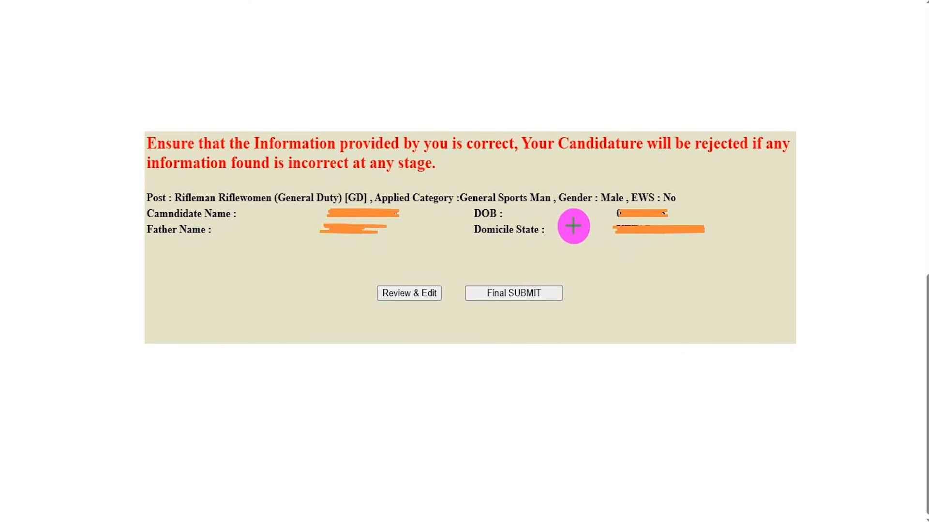
# Tick off the candidate name, father name, DOB and domicile state, and draw arrows to Review & Edit and Final SUBMIT
pyautogui.moveTo(253, 216)
pyautogui.mouseDown()
pyautogui.moveTo(280, 199)
pyautogui.moveTo(296, 210)
pyautogui.mouseUp()
pyautogui.moveTo(520, 212); pyautogui.dragTo(548, 188)
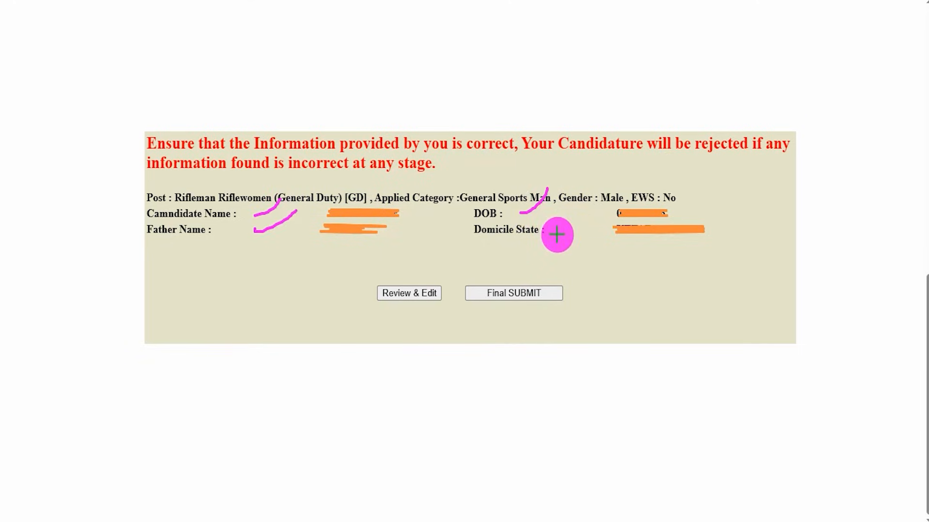
pyautogui.moveTo(554, 235); pyautogui.dragTo(578, 201)
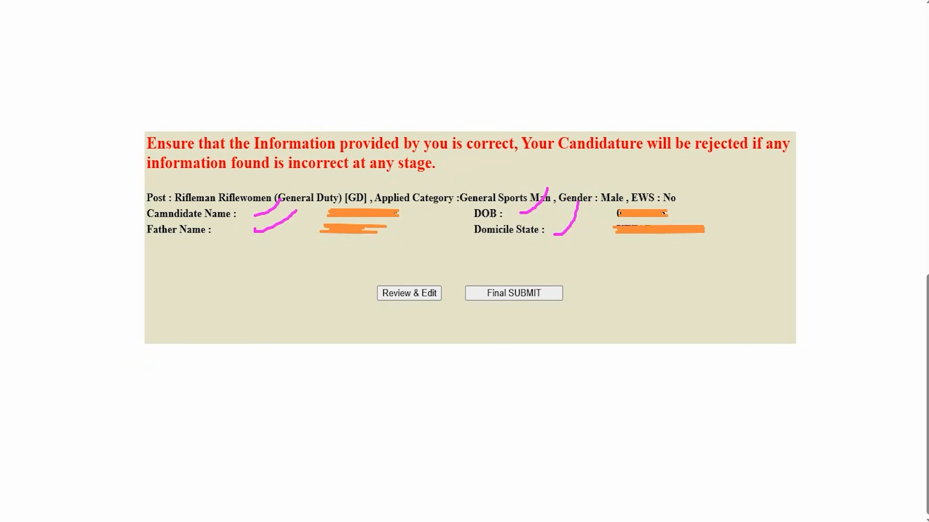
pyautogui.moveTo(243, 264); pyautogui.dragTo(366, 291)
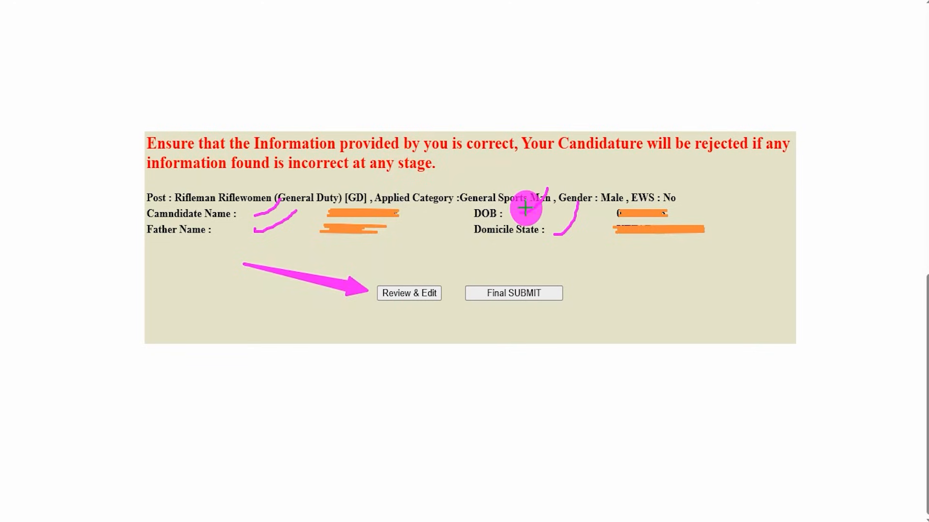
pyautogui.moveTo(525, 208); pyautogui.dragTo(520, 212)
pyautogui.moveTo(721, 260); pyautogui.dragTo(566, 291)
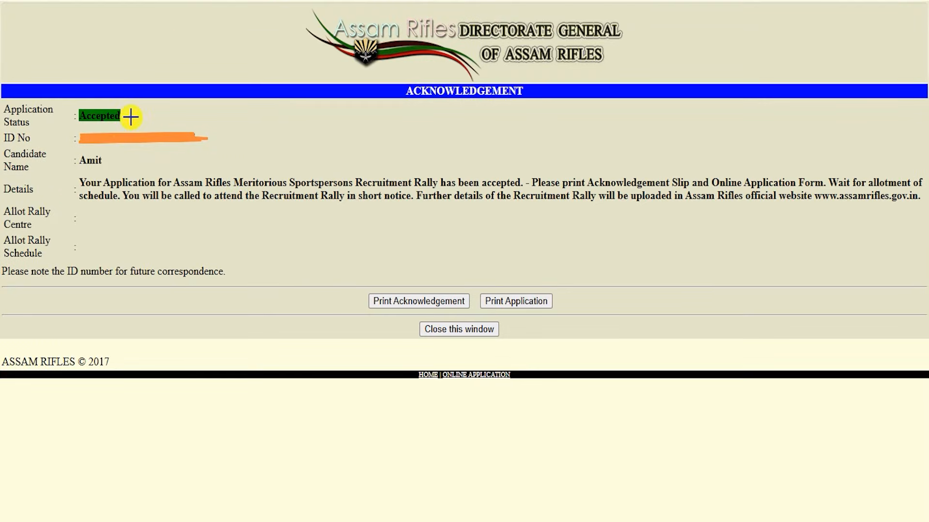
# Tick off the application status and ID number, and box the Print Acknowledgement and Print Application options
pyautogui.moveTo(128, 117); pyautogui.dragTo(171, 64)
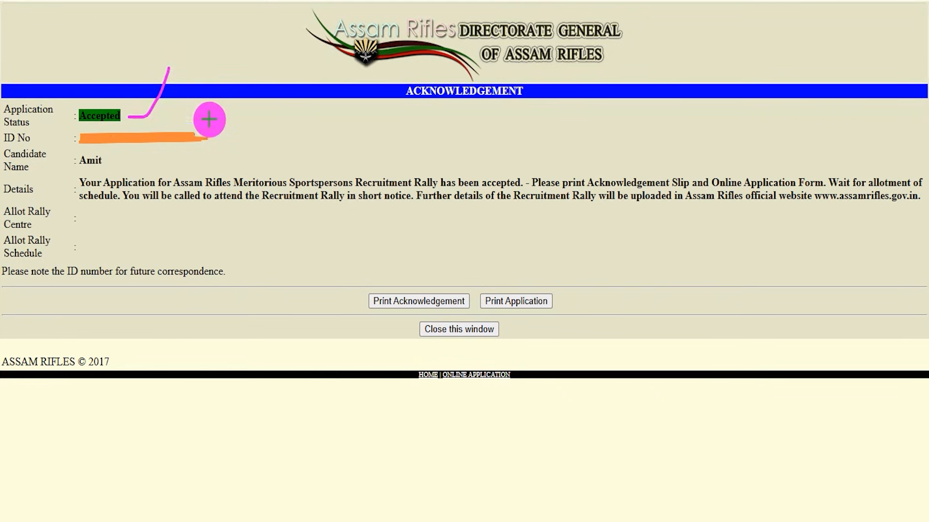
pyautogui.moveTo(216, 138); pyautogui.dragTo(242, 98)
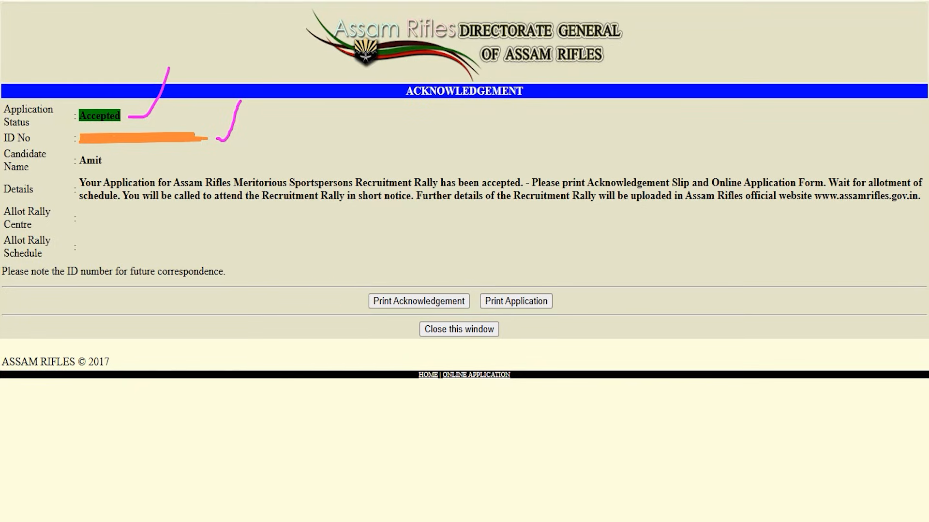
pyautogui.moveTo(339, 288)
pyautogui.mouseDown()
pyautogui.moveTo(470, 308)
pyautogui.moveTo(521, 296)
pyautogui.moveTo(588, 317)
pyautogui.mouseUp()
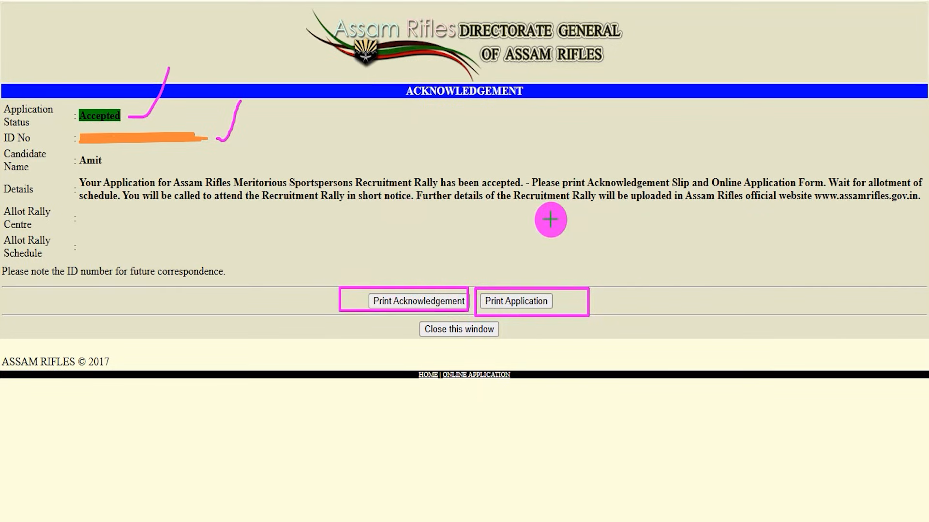